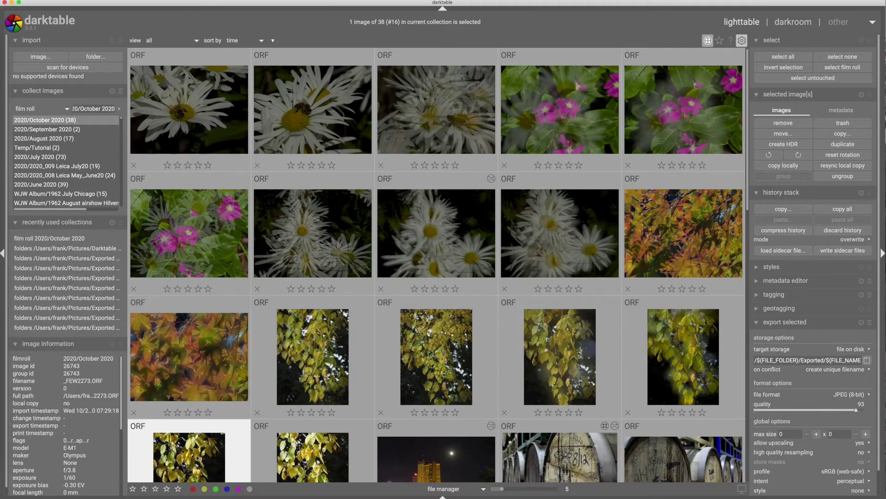
# Step: Compare the leaf photos _FEW2273.ORF, _FEW2275.ORF and _FEW2276.ORF in full preview
pyautogui.press('w')
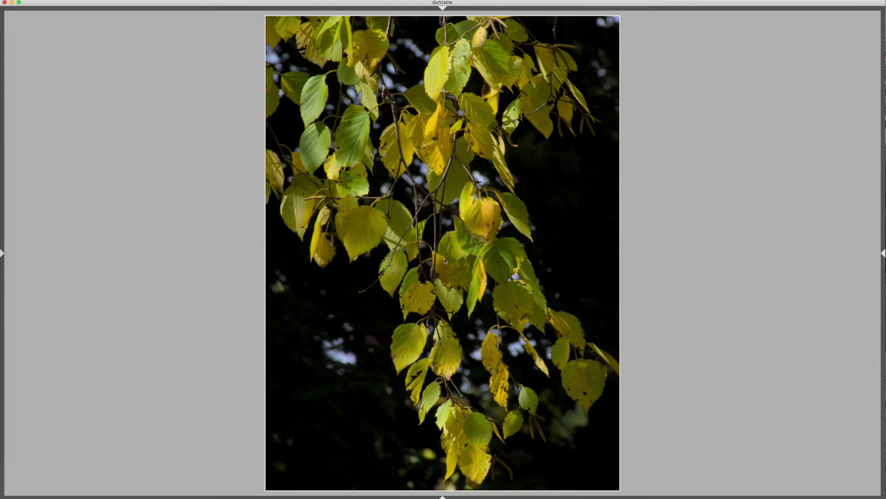
pyautogui.press('w')
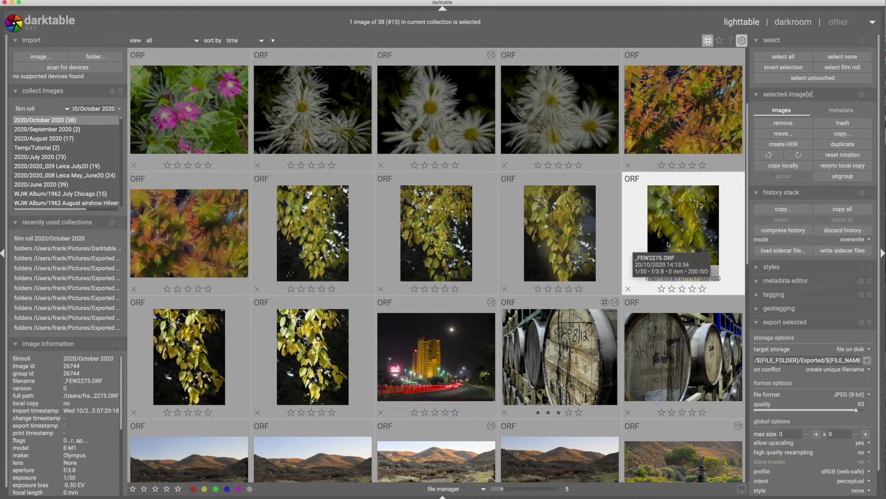
pyautogui.press('w')
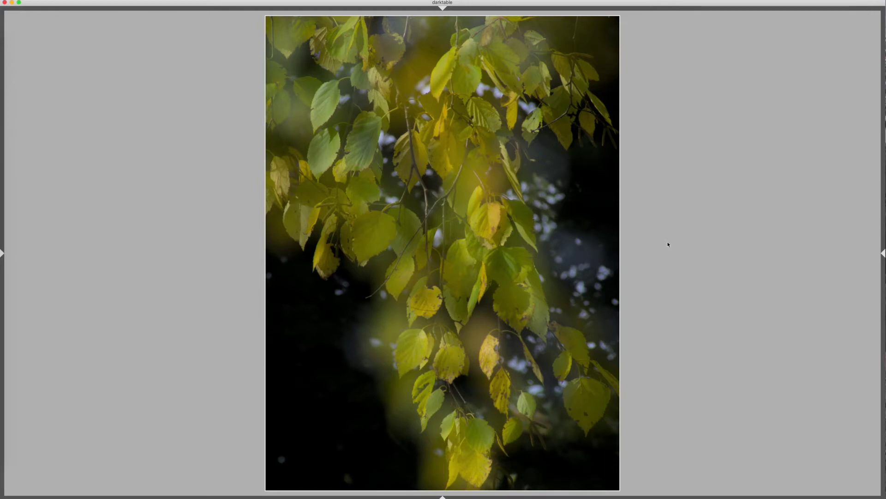
pyautogui.moveTo(488, 234)
pyautogui.moveTo(467, 313)
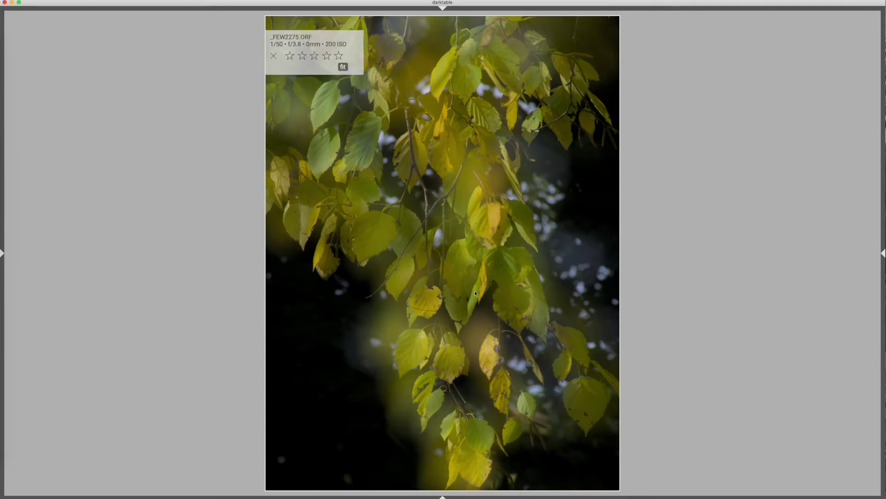
pyautogui.press('d')
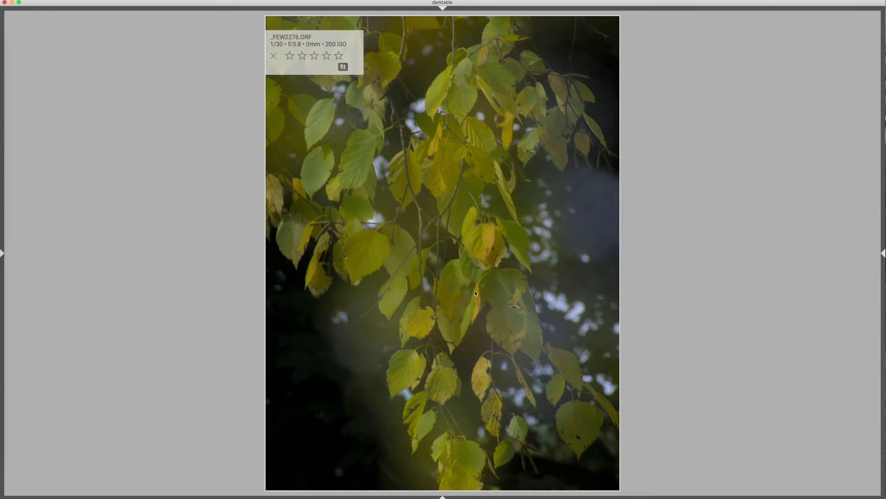
pyautogui.press('Left')
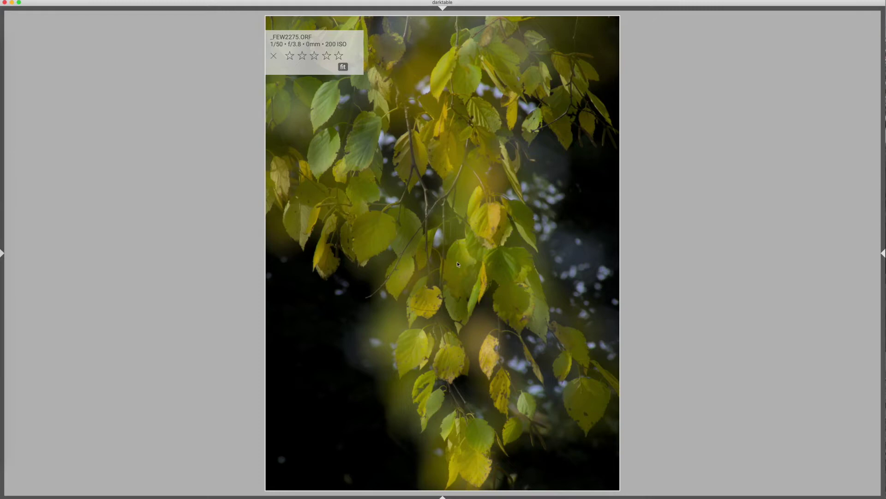
pyautogui.press('w')
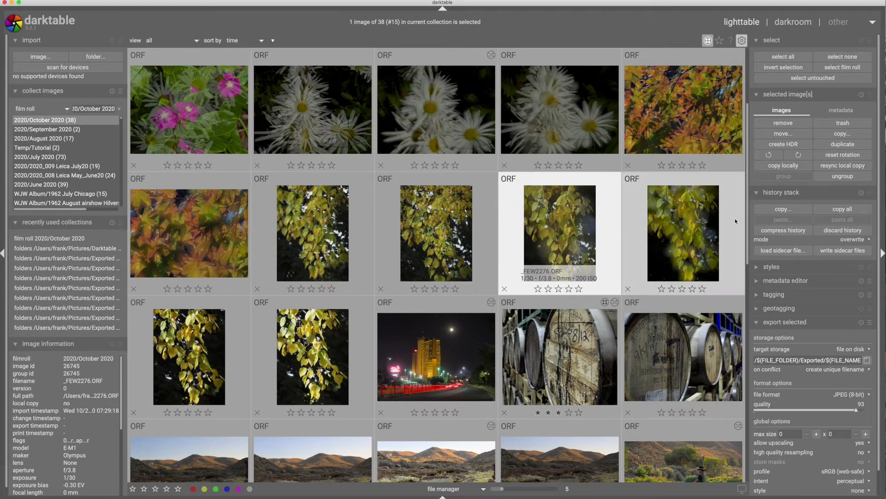
# Step: Open _FEW2275.ORF in the darkroom and raise its exposure to 1.38 EV
pyautogui.doubleClick(686, 227)
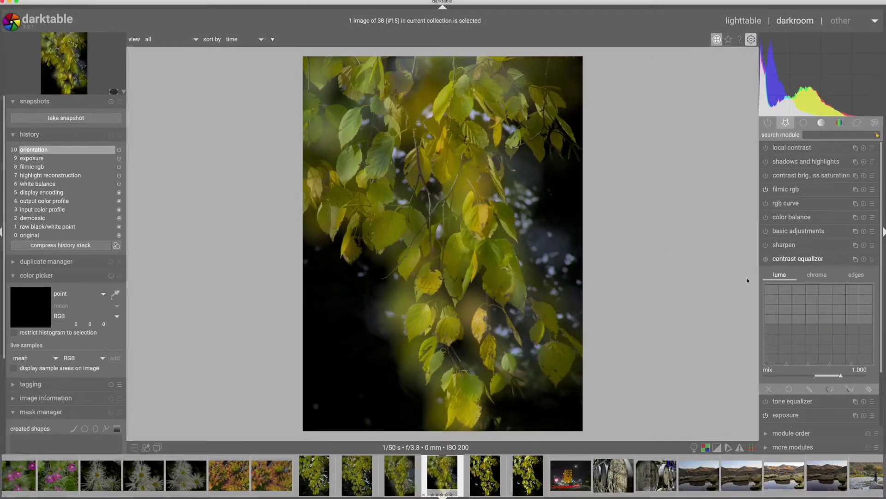
pyautogui.click(788, 261)
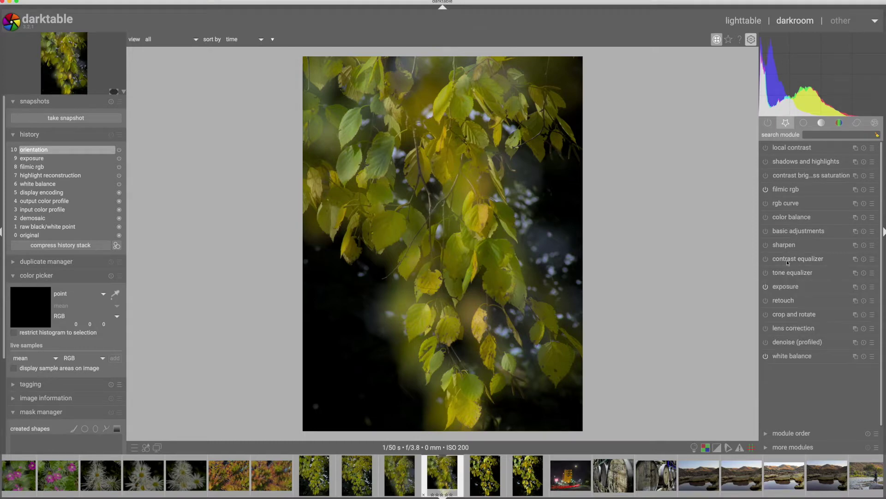
pyautogui.click(784, 286)
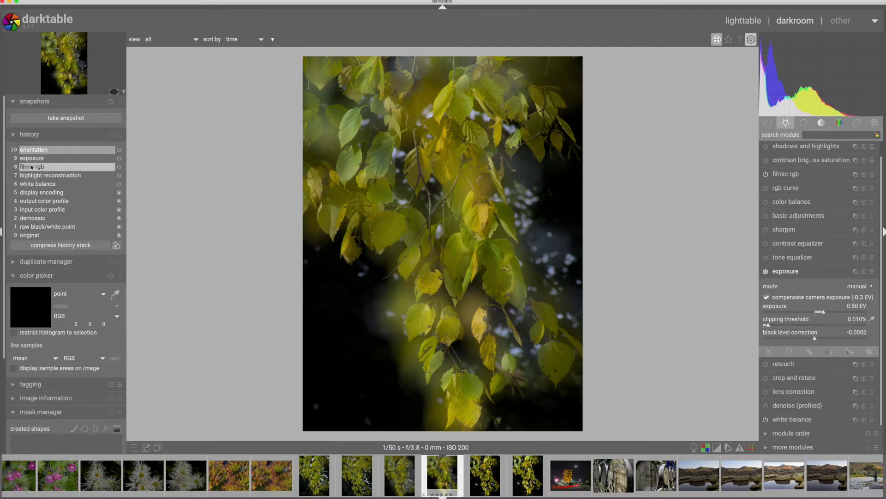
pyautogui.click(767, 297)
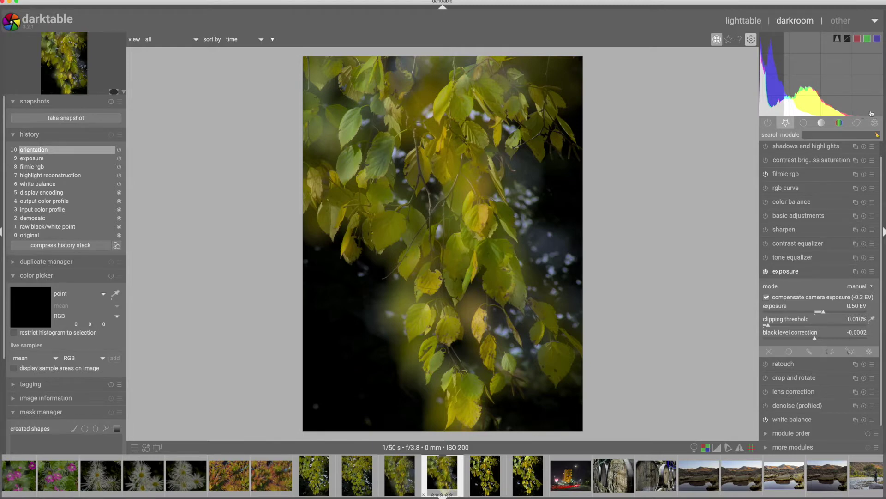
pyautogui.click(826, 312)
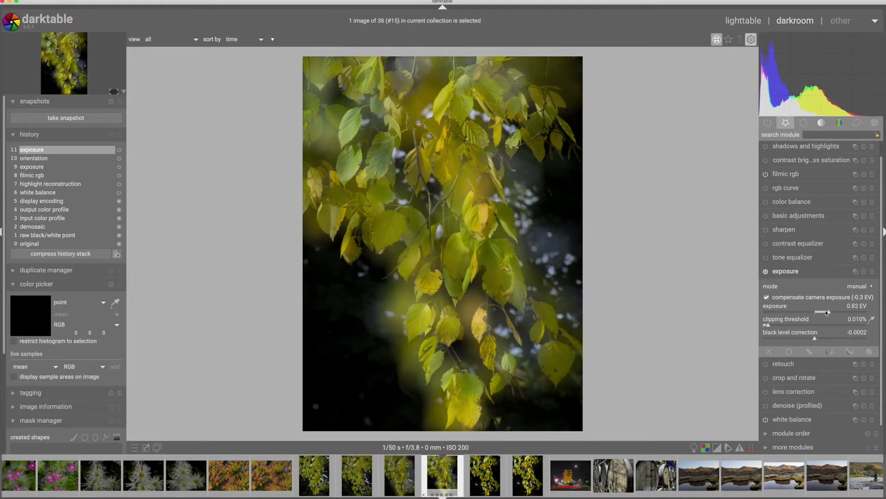
pyautogui.scroll(9, 826, 313)
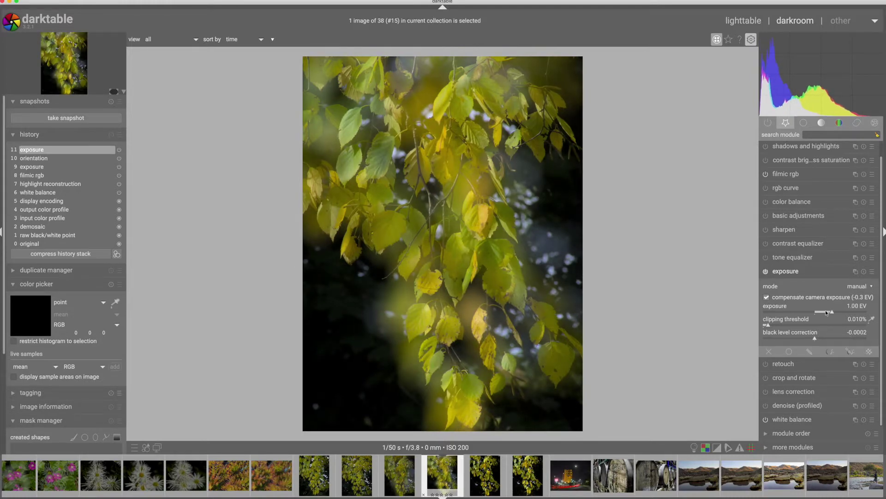
pyautogui.scroll(19, 826, 313)
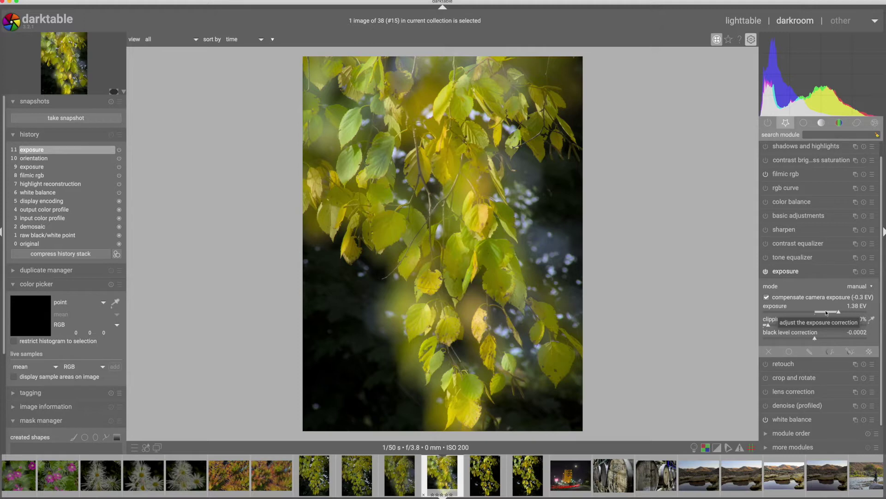
# Step: Check the brightened photo for over- and underexposed areas with the clipping indication, and collapse the exposure module
pyautogui.click(717, 447)
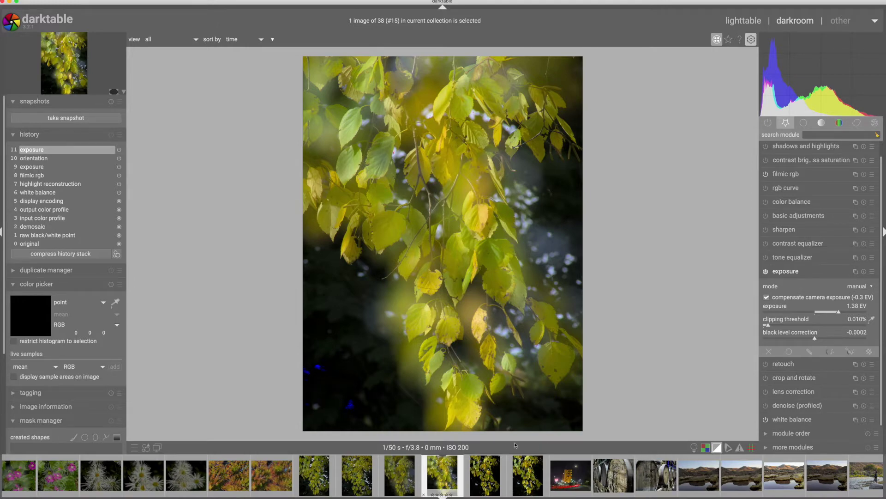
pyautogui.click(716, 447)
pyautogui.click(786, 273)
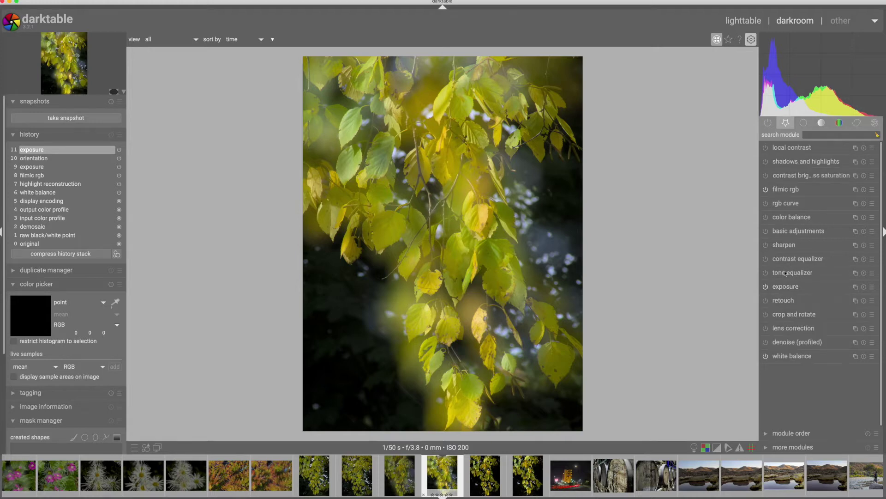
# Step: Enable the contrast equalizer and slightly raise the fine-detail end of its luma curve
pyautogui.click(789, 260)
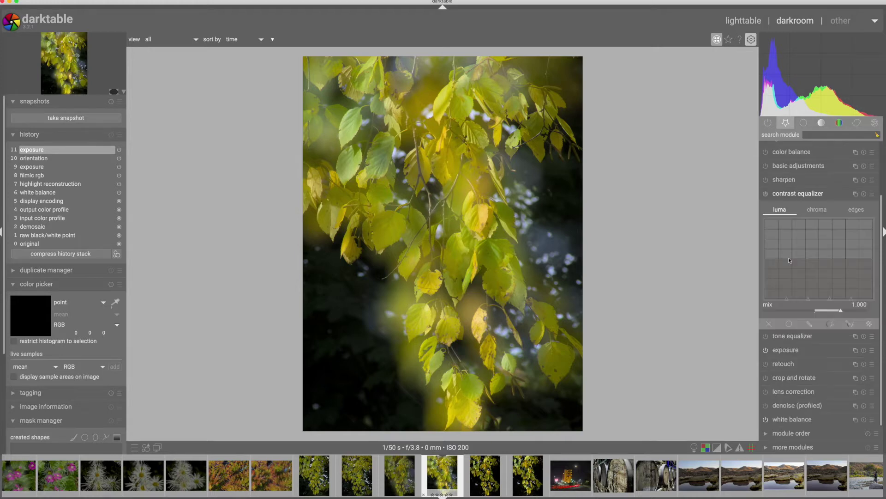
pyautogui.click(765, 194)
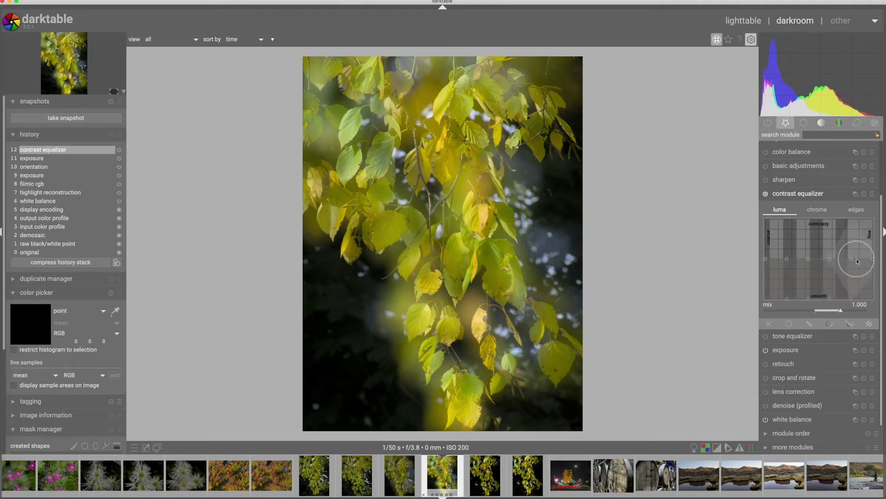
pyautogui.scroll(6, 855, 261)
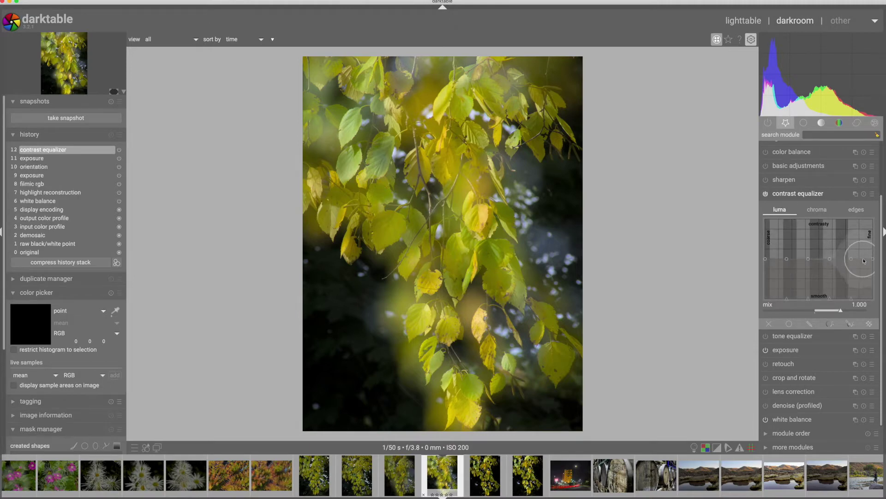
pyautogui.scroll(-5, 855, 261)
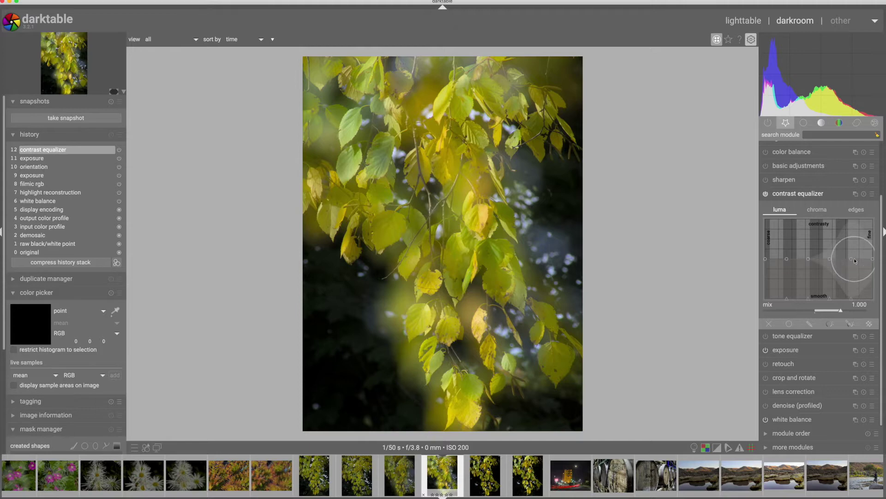
pyautogui.moveTo(854, 261); pyautogui.dragTo(854, 254)
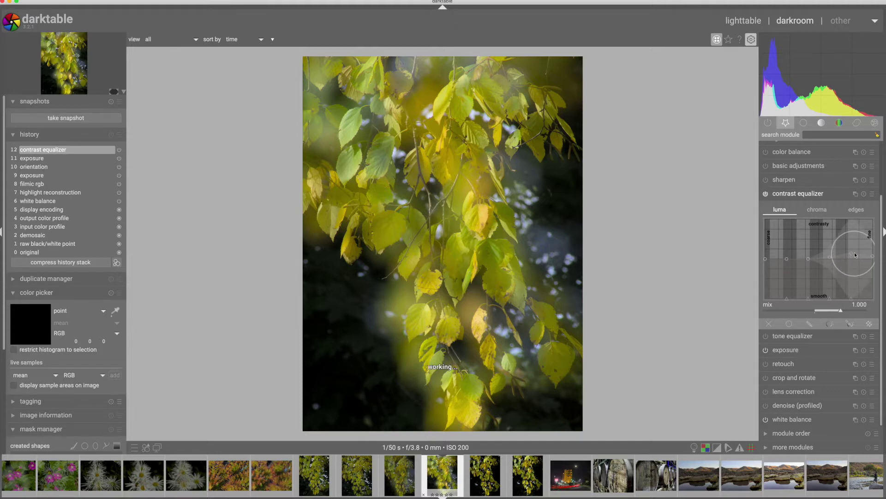
pyautogui.moveTo(873, 257); pyautogui.dragTo(873, 251)
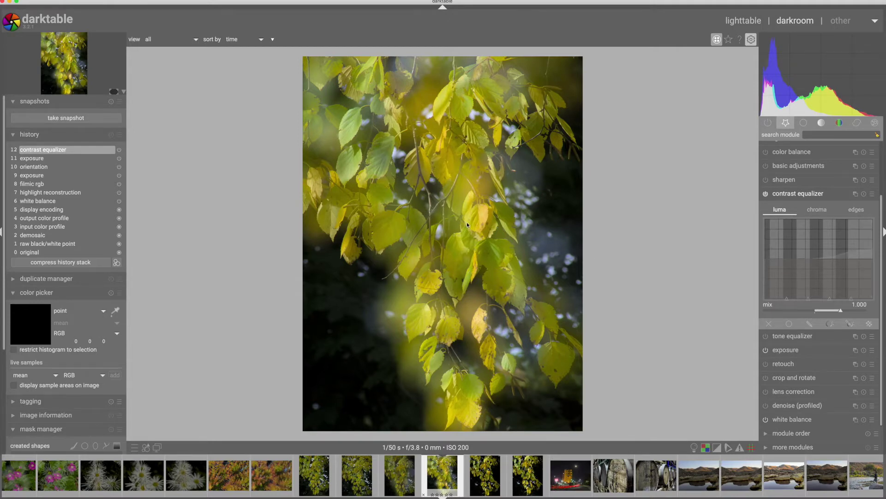
# Step: Slightly raise the coarse end of the luma curve and compare the photo with and without the contrast equalizer
pyautogui.scroll(1, 466, 222)
pyautogui.scroll(5, 467, 223)
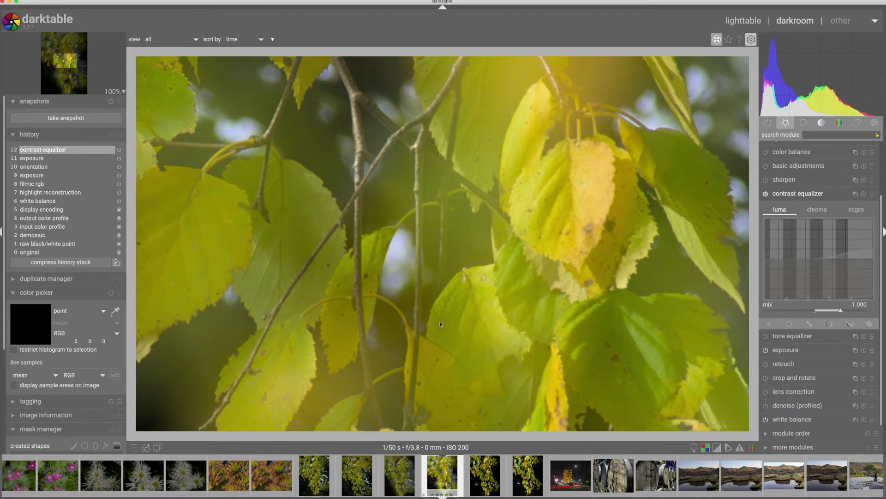
pyautogui.scroll(-3, 602, 289)
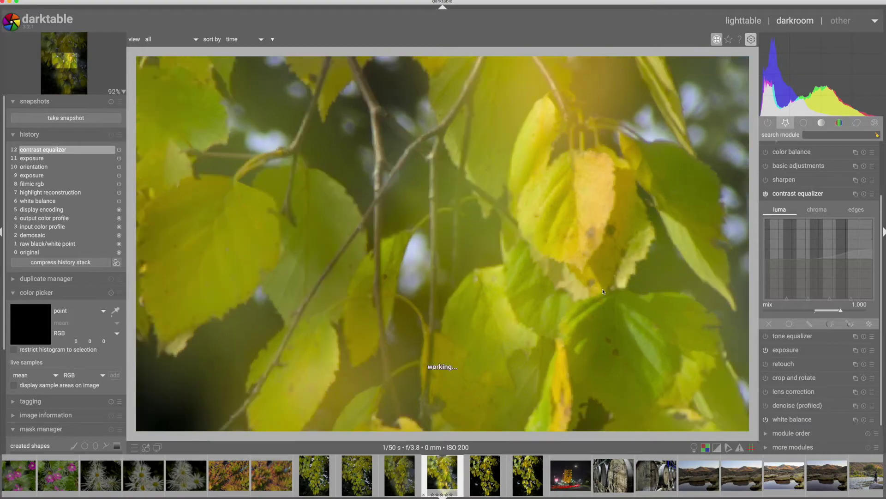
pyautogui.scroll(-1, 603, 292)
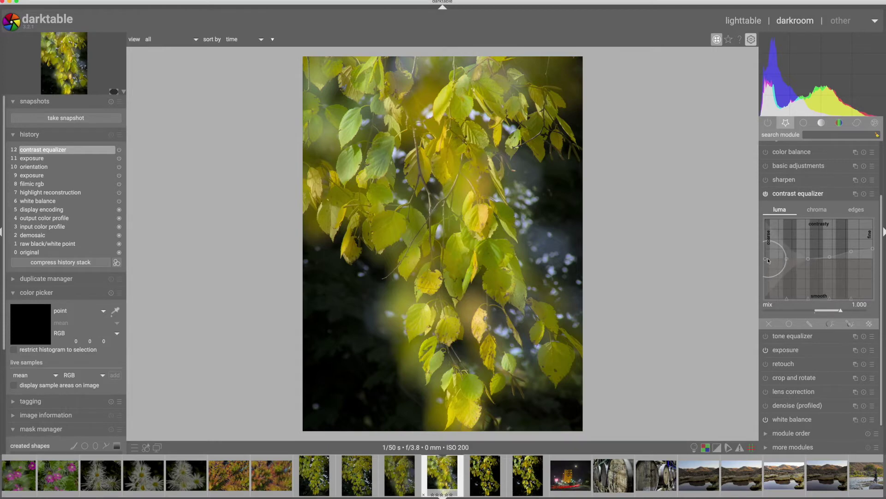
pyautogui.moveTo(766, 260); pyautogui.dragTo(768, 243)
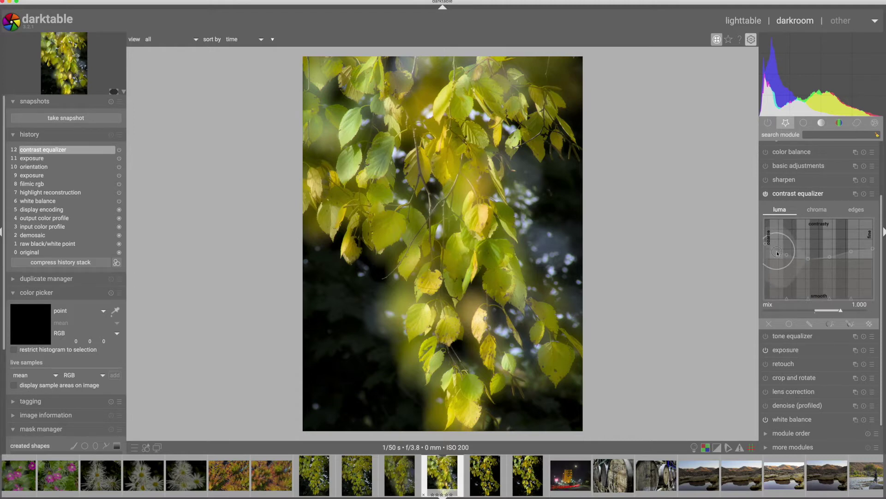
pyautogui.moveTo(777, 253); pyautogui.dragTo(786, 258)
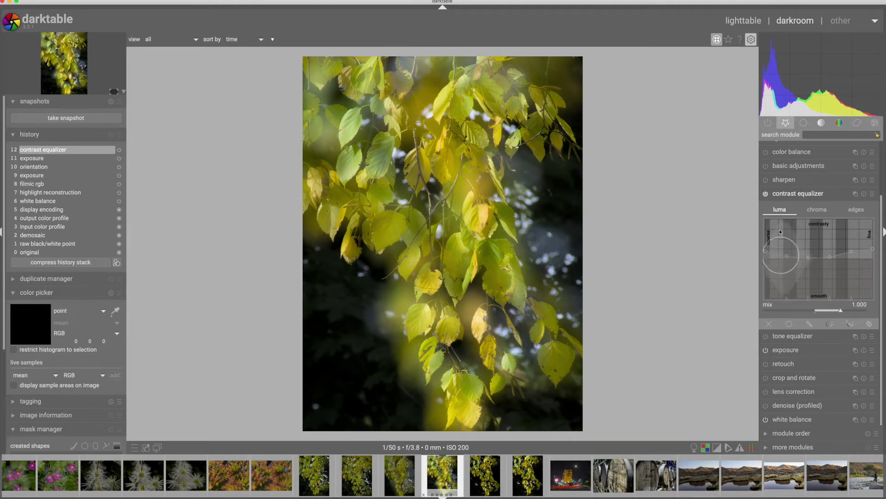
pyautogui.click(766, 195)
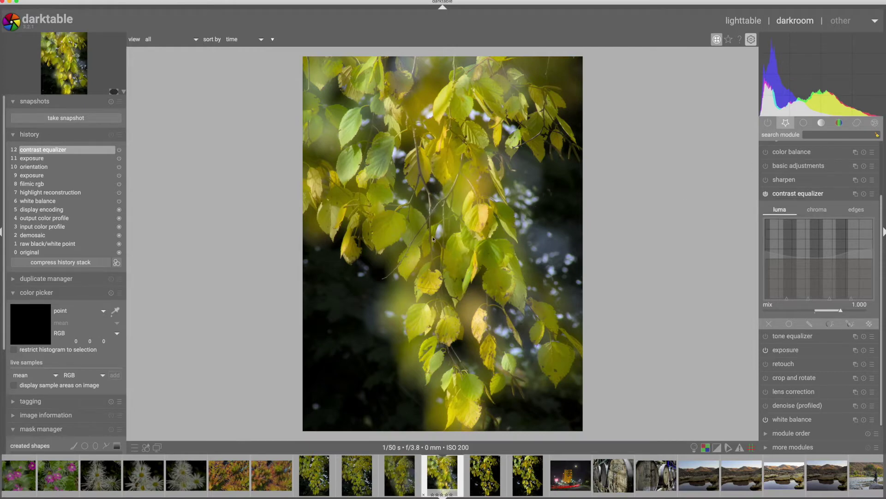
pyautogui.click(790, 195)
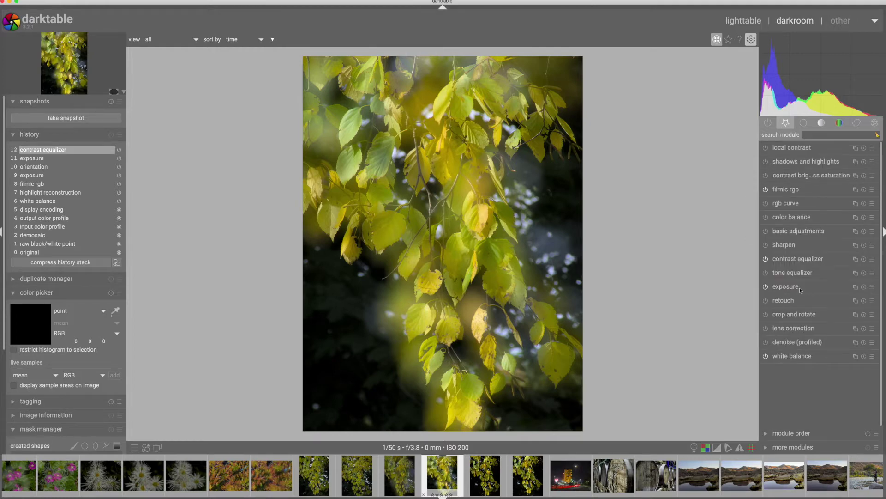
# Step: In color balance, pick the contrast fulcrum from the whole image and raise contrast to 8.08 %
pyautogui.click(783, 216)
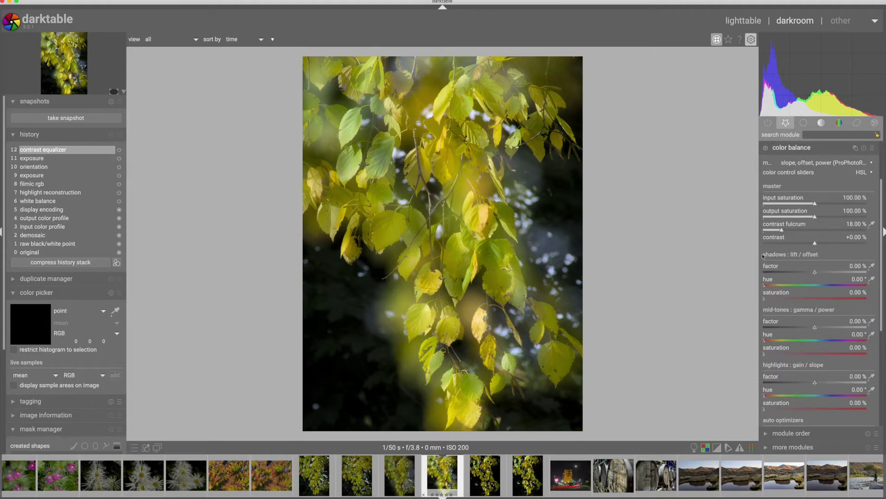
pyautogui.click(872, 224)
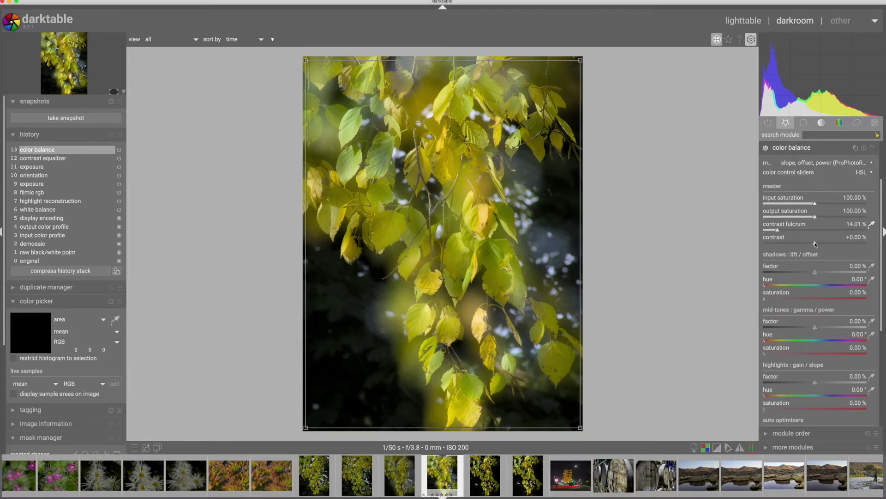
pyautogui.moveTo(815, 244); pyautogui.dragTo(826, 244)
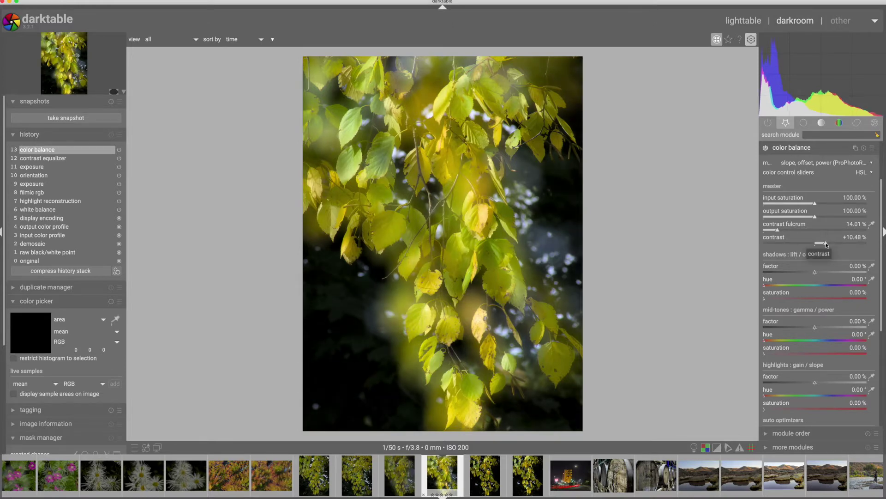
pyautogui.moveTo(827, 243); pyautogui.dragTo(824, 245)
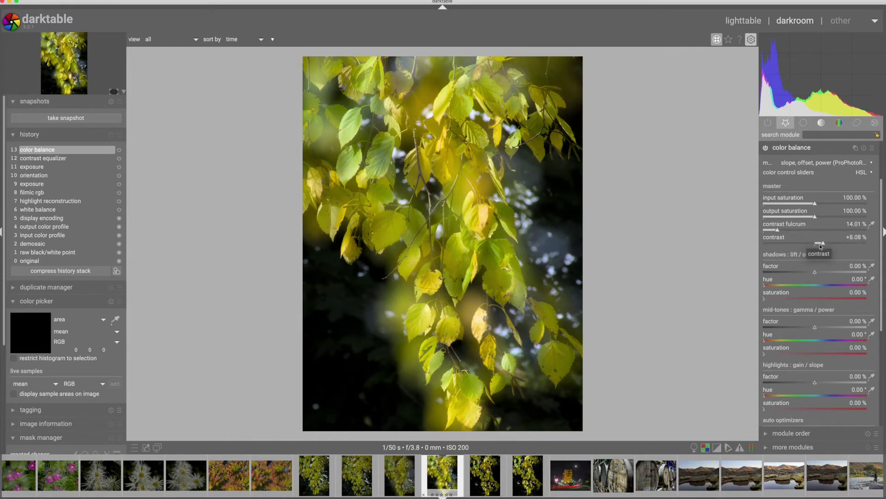
# Step: Show the clipping indication and reduce the color balance contrast to 4.08 %
pyautogui.click(715, 451)
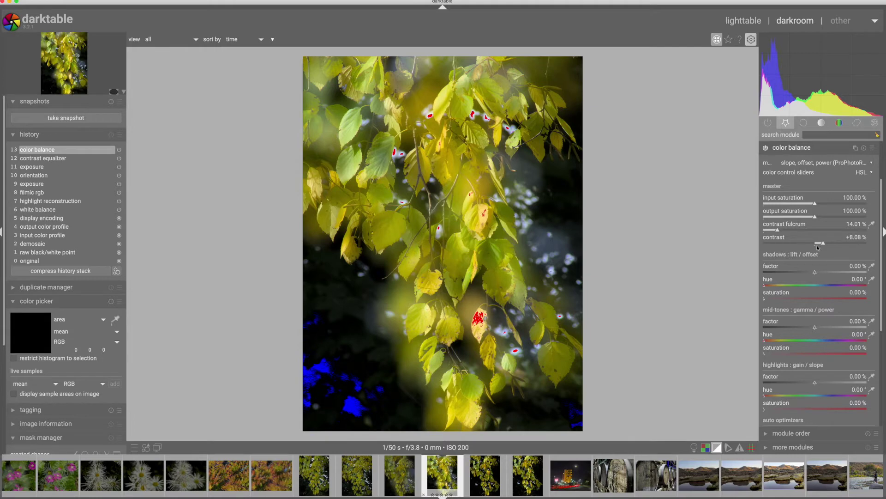
pyautogui.scroll(-1, 822, 244)
pyautogui.scroll(-1, 822, 244)
pyautogui.scroll(-3, 822, 244)
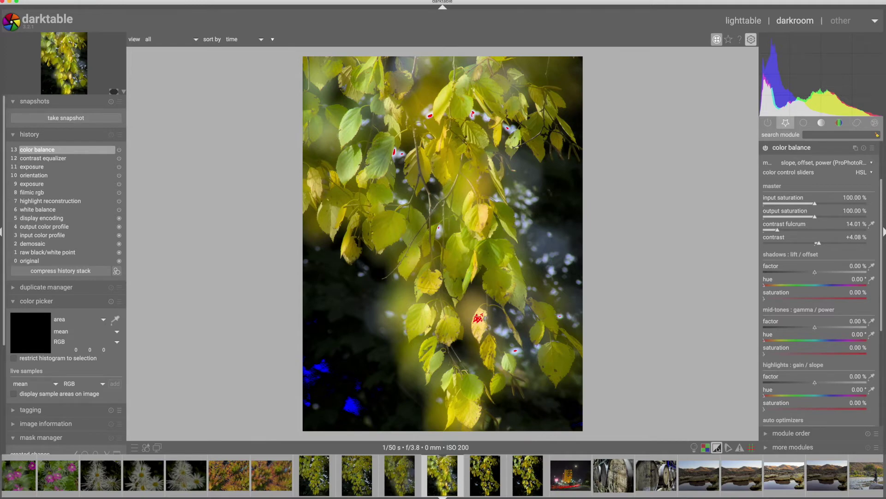
# Step: Inspect the previously clipped leaf up close and raise the color balance output saturation to 115.64 %
pyautogui.scroll(1, 480, 322)
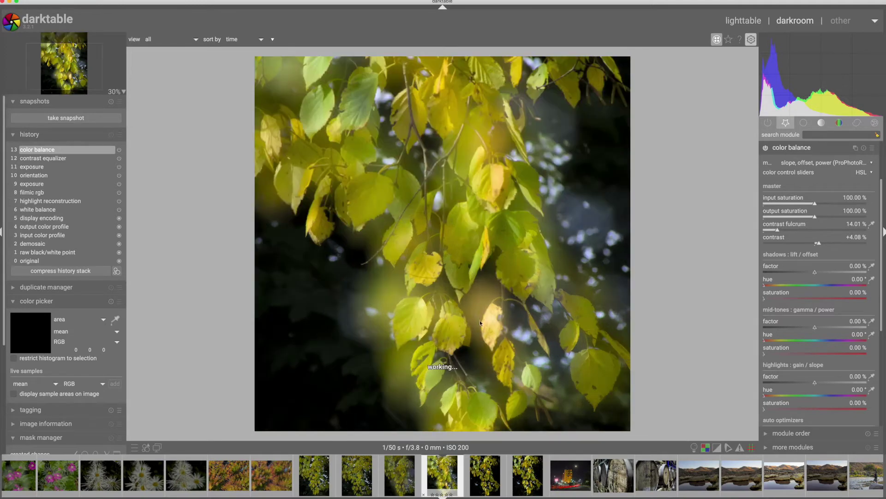
pyautogui.scroll(3, 524, 365)
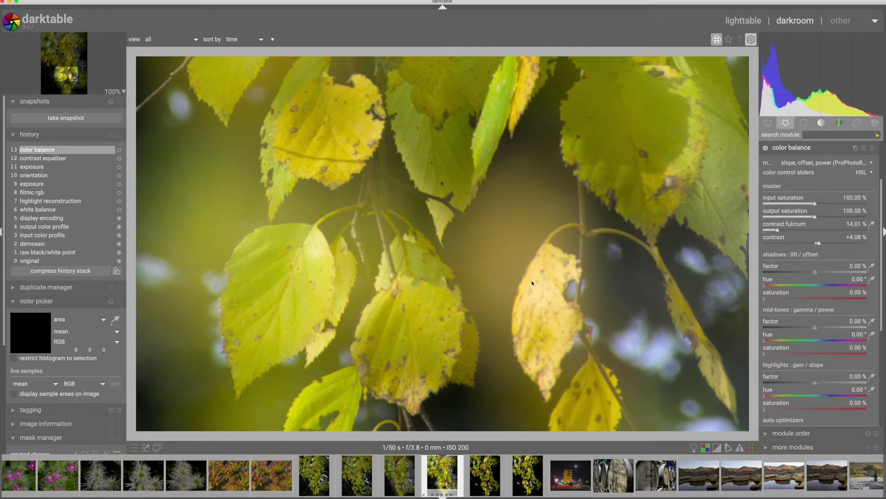
pyautogui.scroll(-1, 547, 320)
pyautogui.scroll(-4, 547, 320)
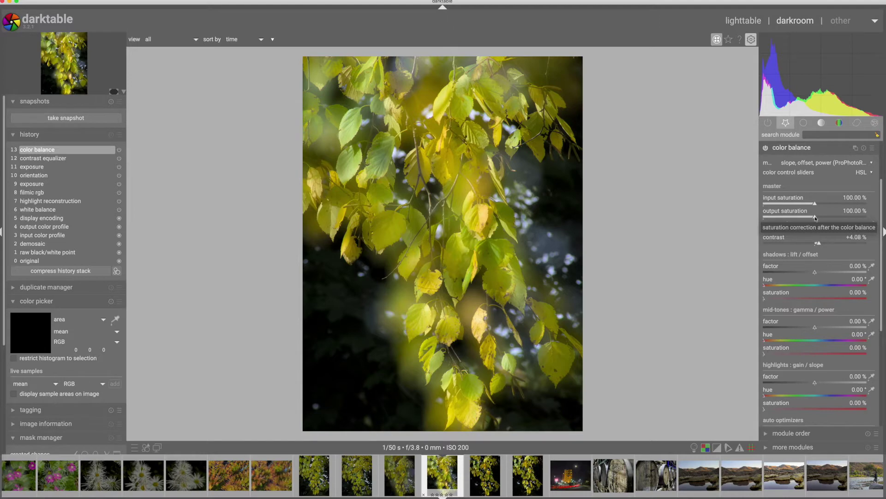
pyautogui.moveTo(815, 218); pyautogui.dragTo(833, 217)
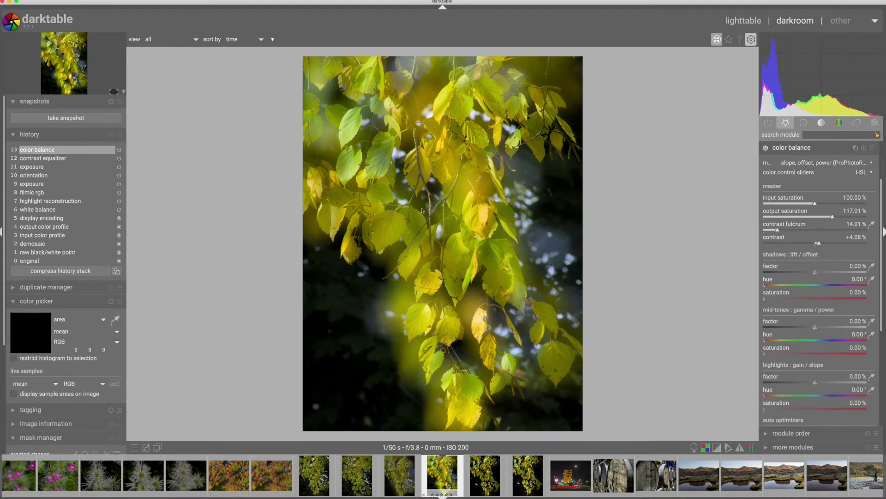
pyautogui.click(832, 219)
# Step: Create a duplicate of the photo with its current edits, and collapse the color balance and duplicate manager modules
pyautogui.click(50, 288)
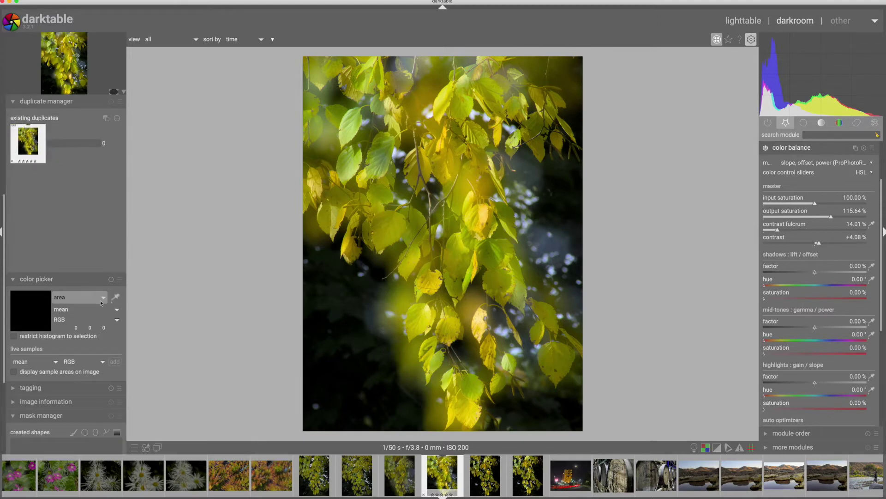
pyautogui.click(106, 119)
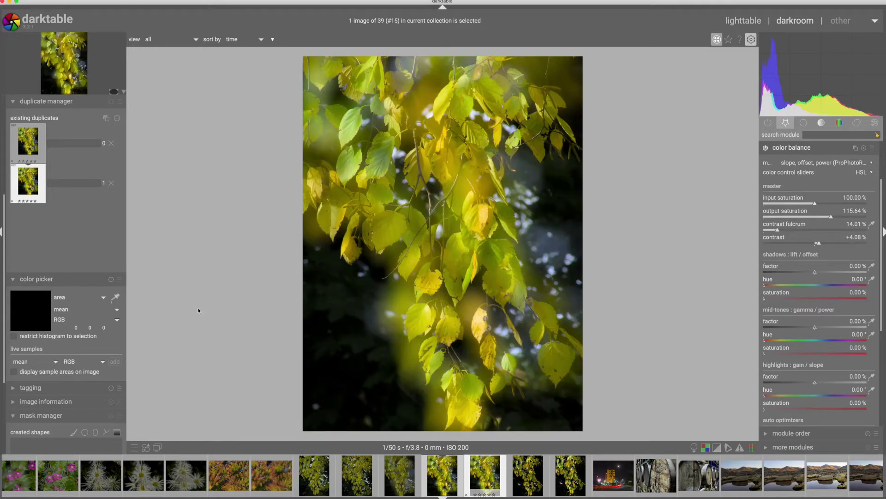
pyautogui.click(787, 148)
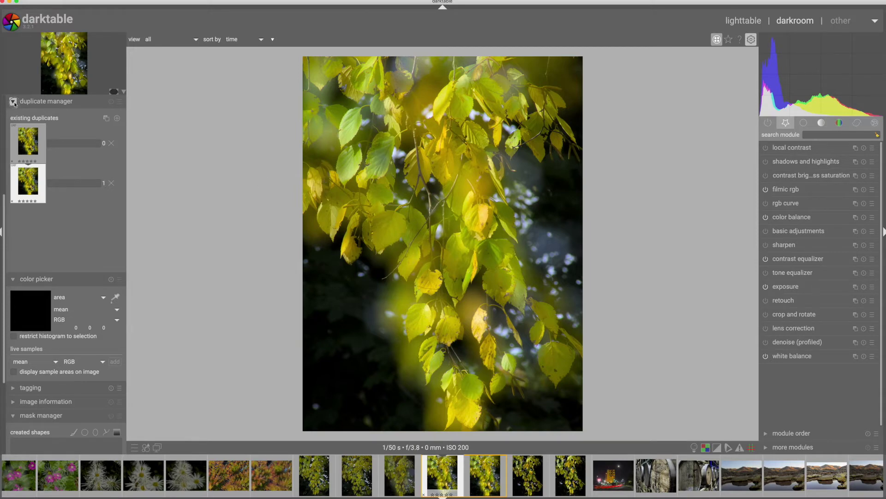
pyautogui.click(36, 101)
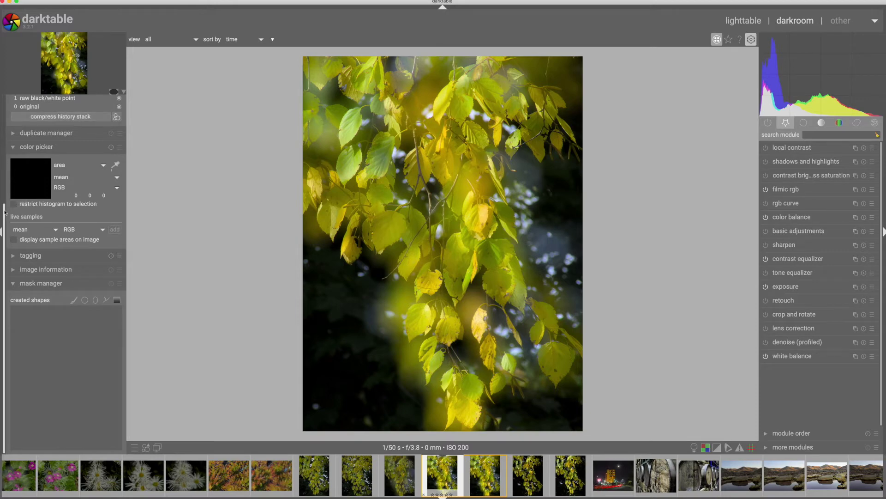
pyautogui.moveTo(4, 208); pyautogui.dragTo(9, 106)
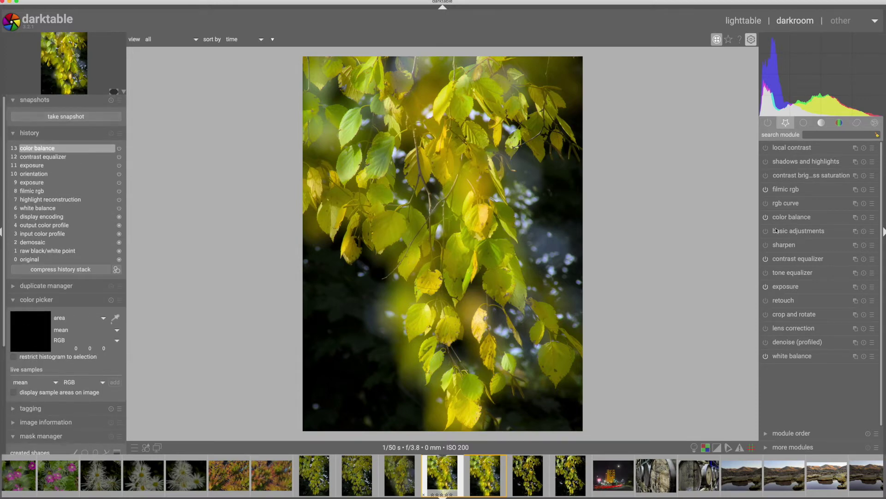
# Step: Open the color look up table and sample the yellow leaf right of the photo's center to select the yellow patch
pyautogui.click(839, 123)
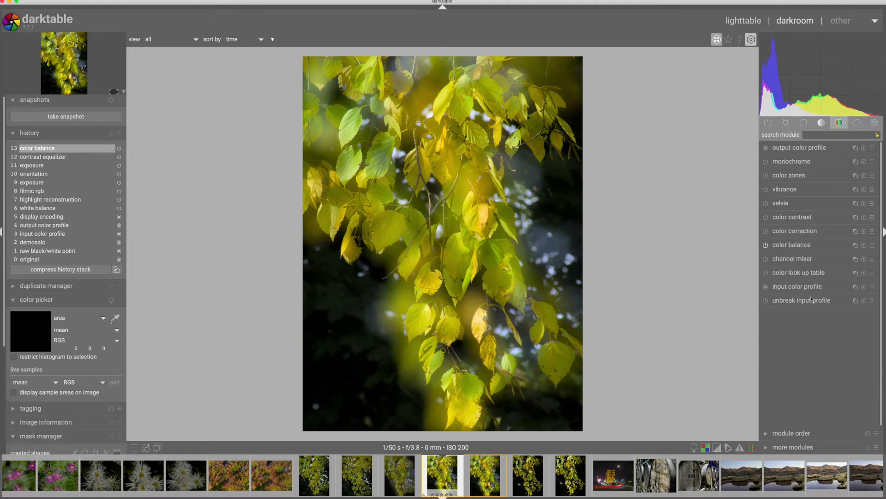
pyautogui.click(790, 275)
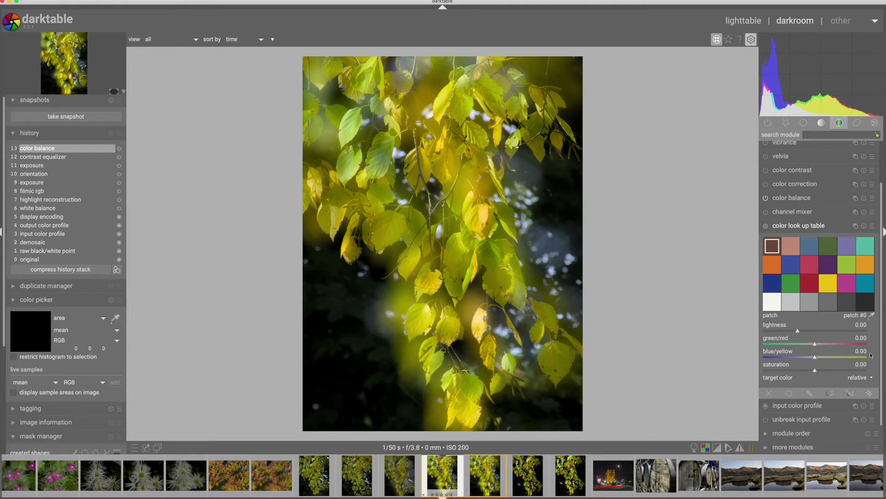
pyautogui.click(873, 316)
pyautogui.click(486, 220)
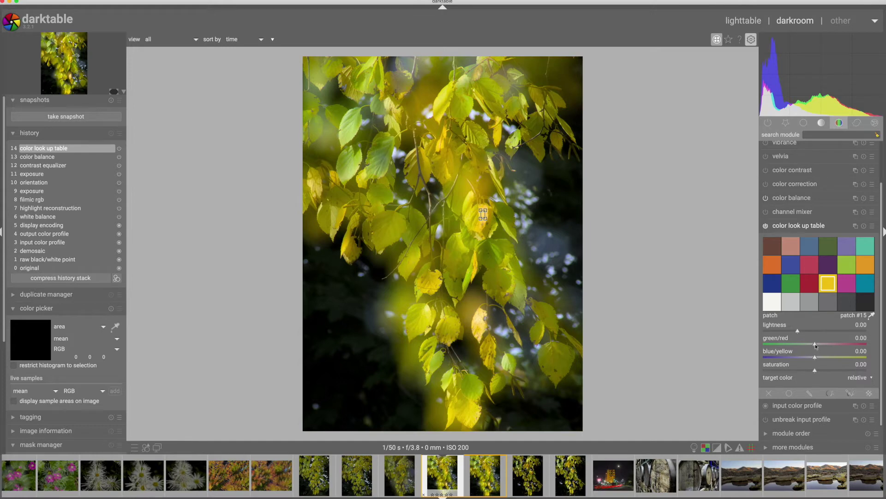
# Step: Try strong color offsets on the yellow patch, with green/red at 110.97 and blue/yellow at 48.18
pyautogui.click(838, 345)
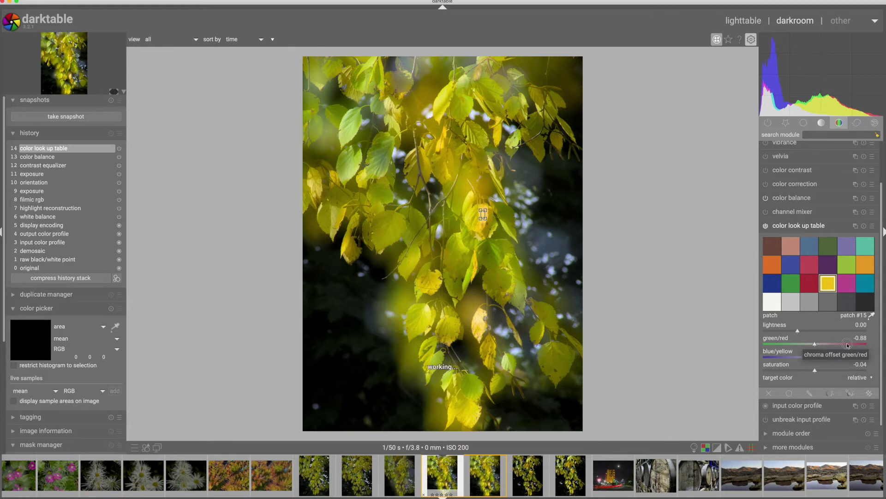
pyautogui.click(840, 345)
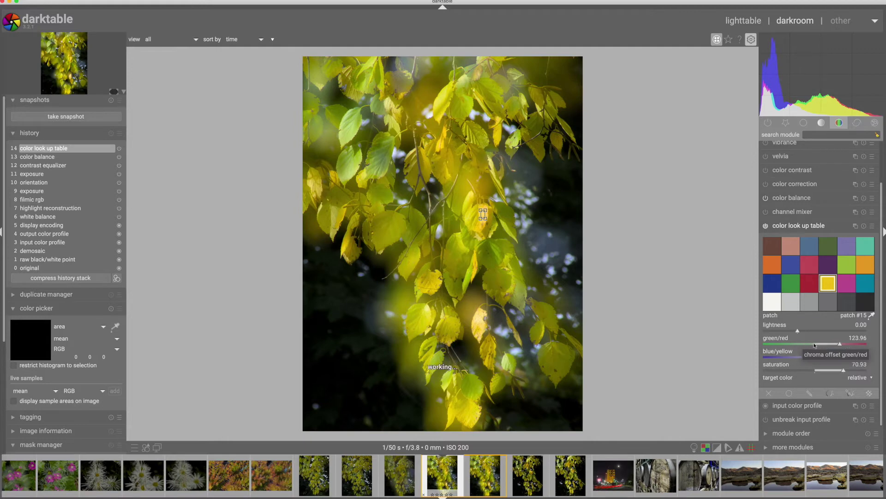
pyautogui.click(838, 345)
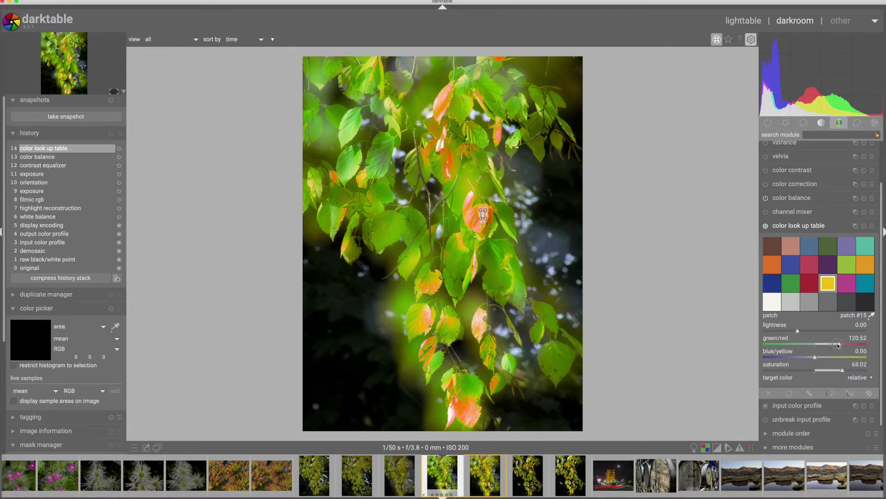
pyautogui.scroll(-3, 823, 369)
pyautogui.scroll(1, 816, 359)
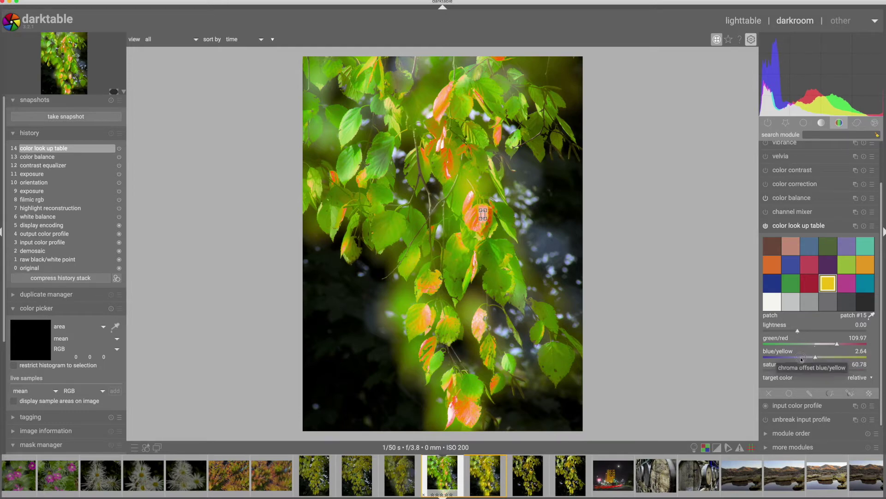
pyautogui.click(802, 358)
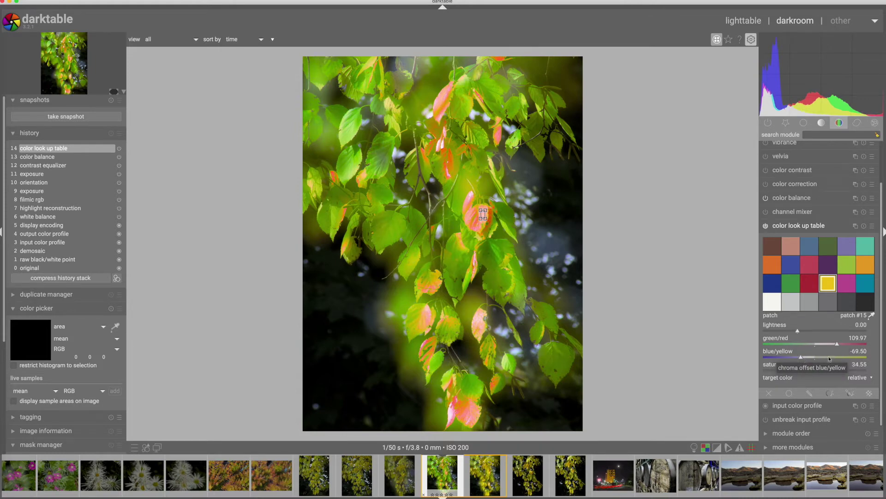
pyautogui.click(824, 357)
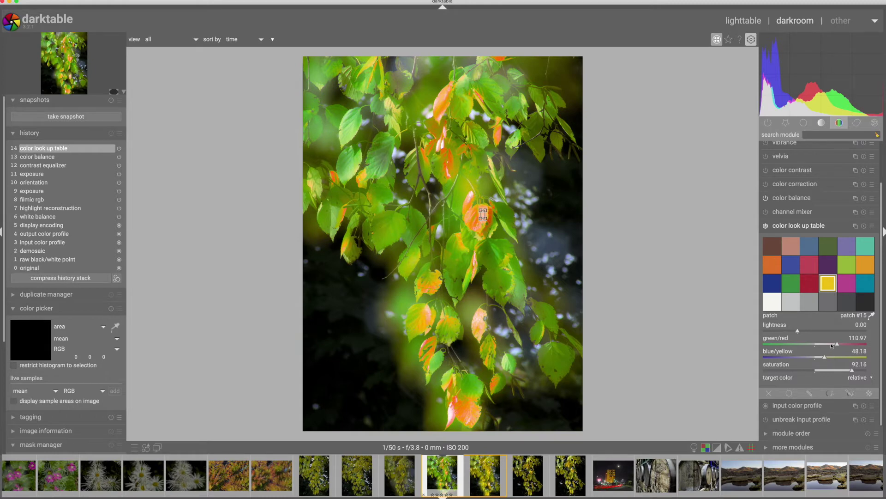
# Step: Reduce the yellow patch offsets to green/red 26.00 and blue/yellow 0.00, and compare the photo with and without the color look up table
pyautogui.moveTo(834, 344); pyautogui.dragTo(826, 344)
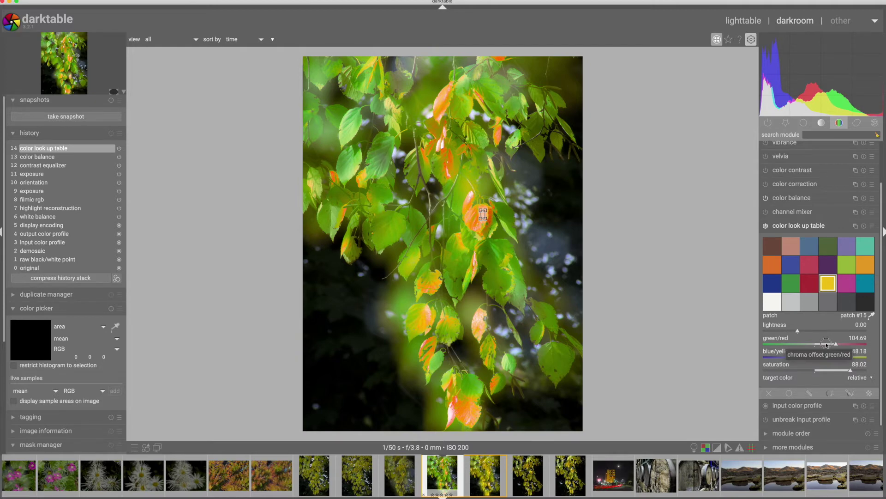
pyautogui.click(826, 345)
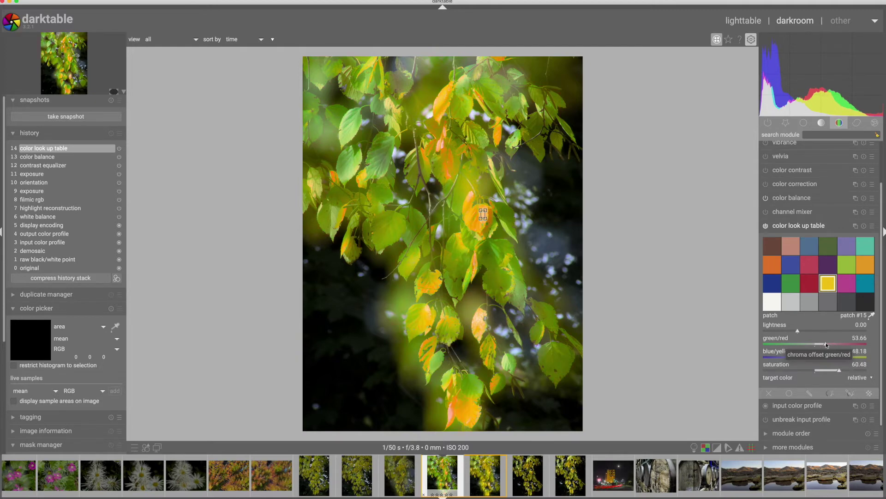
pyautogui.scroll(2, 826, 345)
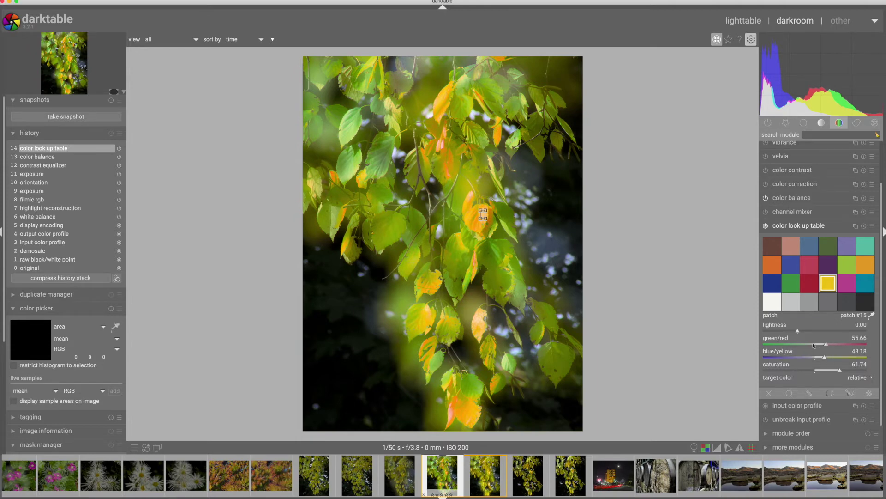
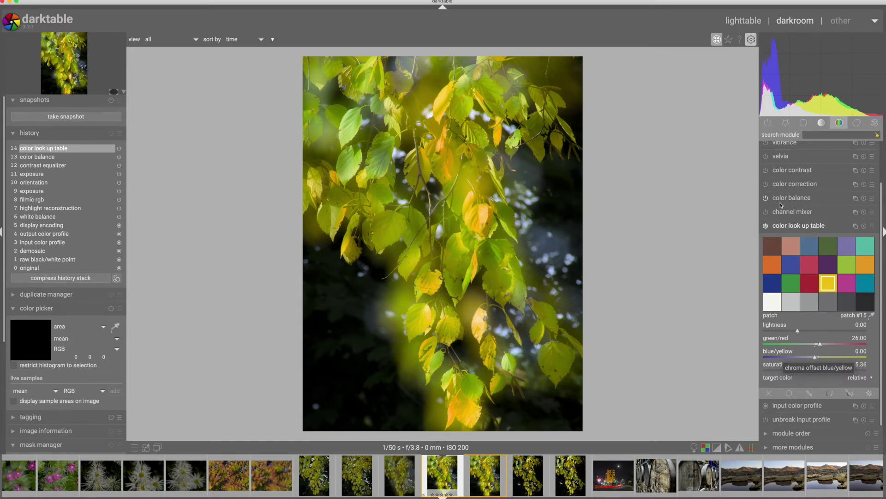
pyautogui.click(765, 226)
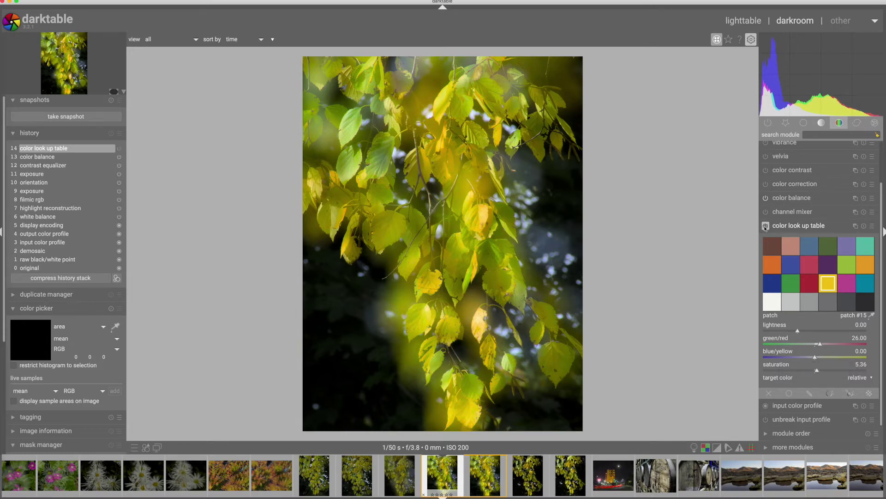
pyautogui.click(766, 226)
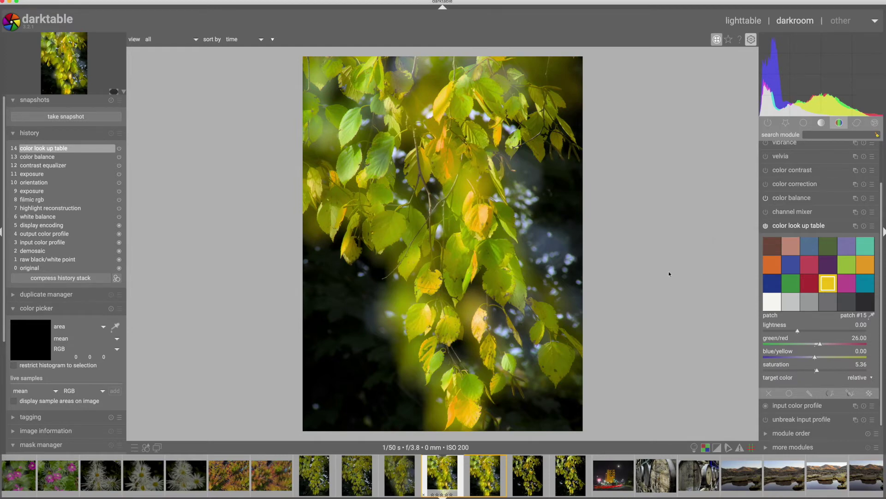
# Step: Sample a green leaf in the photo's upper left to select the dark green patch and raise its green/red offset to 28.00
pyautogui.click(872, 315)
pyautogui.click(378, 151)
pyautogui.click(383, 166)
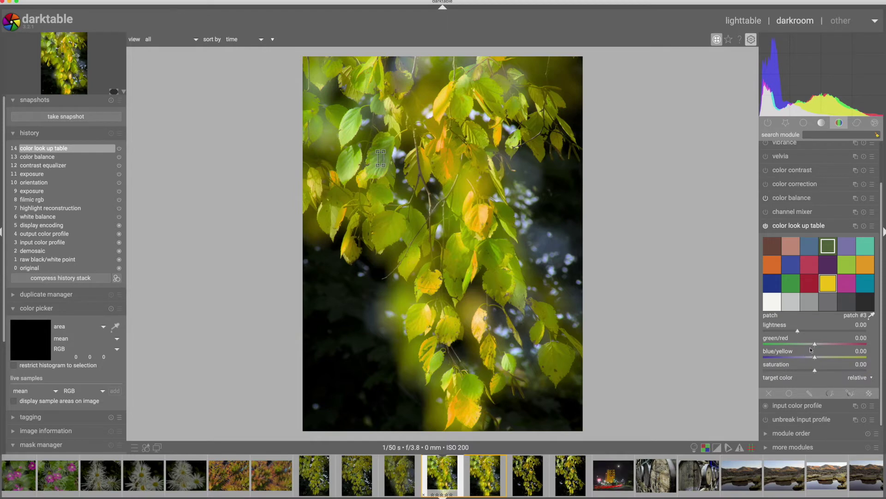
pyautogui.scroll(1, 815, 345)
pyautogui.scroll(8, 814, 346)
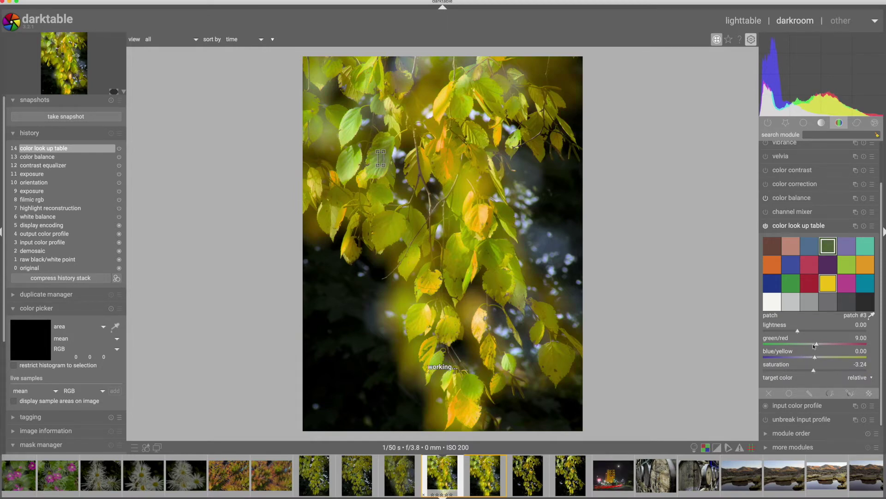
pyautogui.scroll(1, 815, 345)
pyautogui.scroll(4, 816, 345)
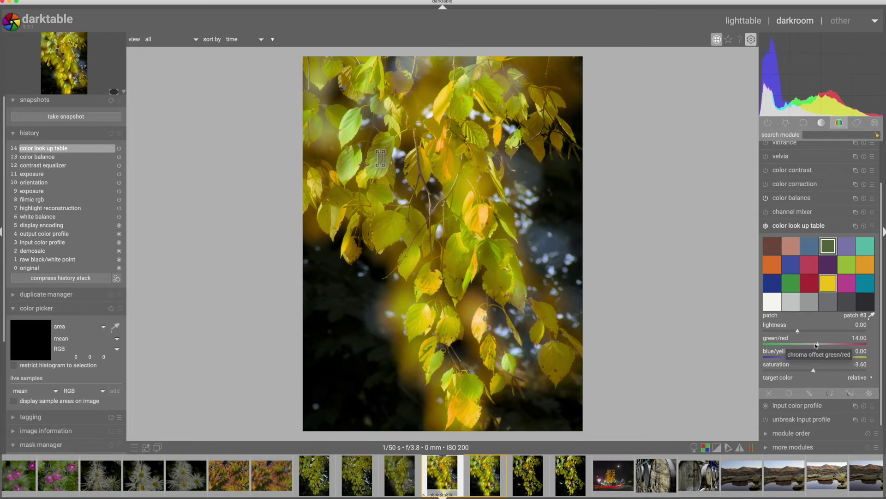
pyautogui.scroll(1, 816, 345)
pyautogui.scroll(6, 816, 345)
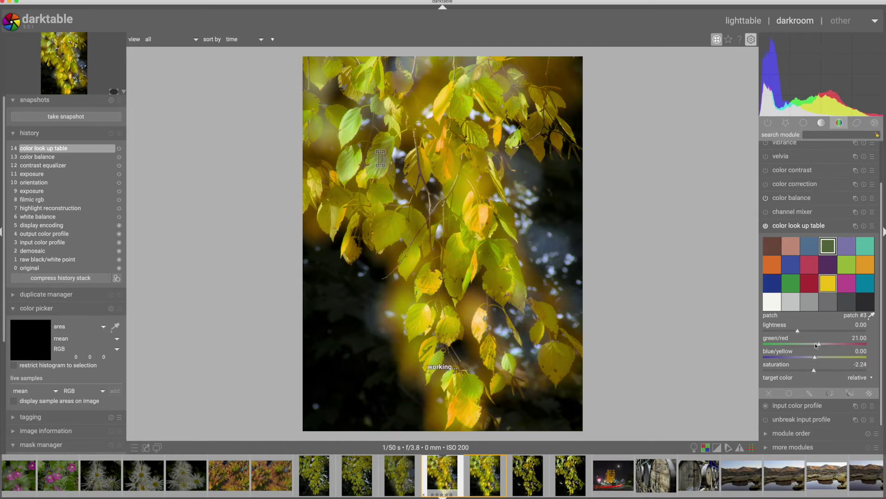
pyautogui.scroll(2, 816, 345)
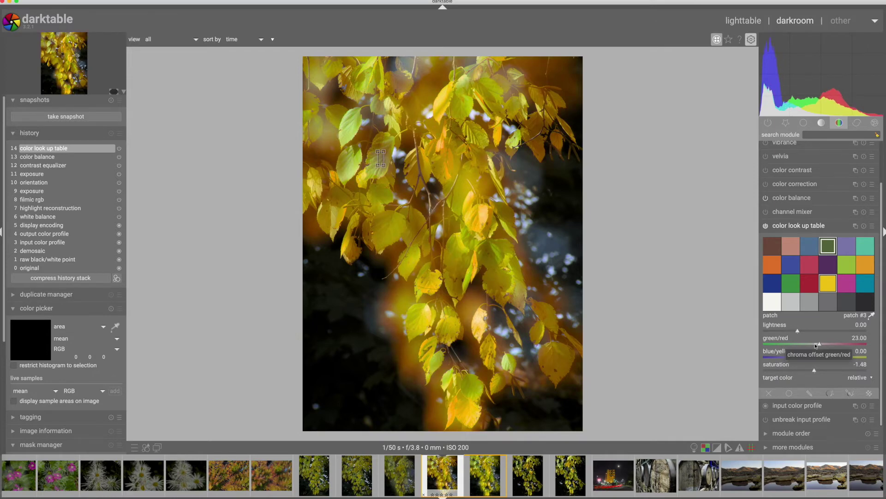
pyautogui.scroll(4, 816, 346)
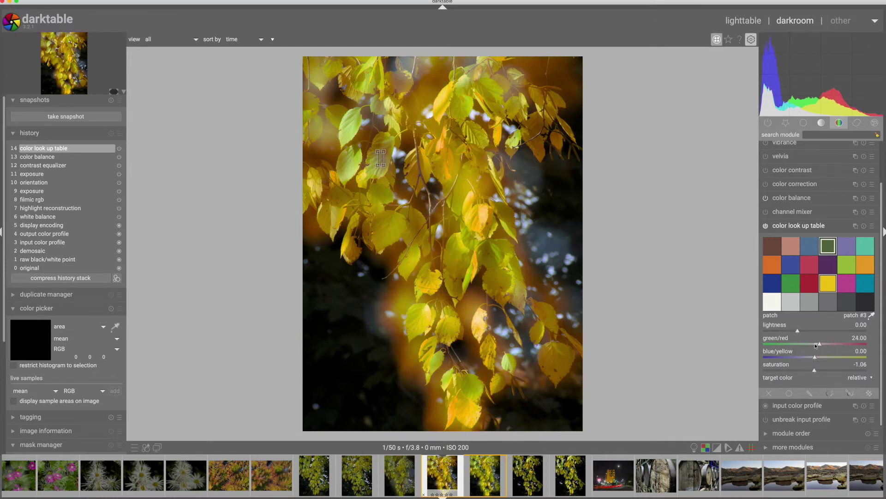
pyautogui.scroll(1, 816, 346)
# Step: Select the yellow patch again and bring its green/red offset back to 0.00
pyautogui.click(834, 289)
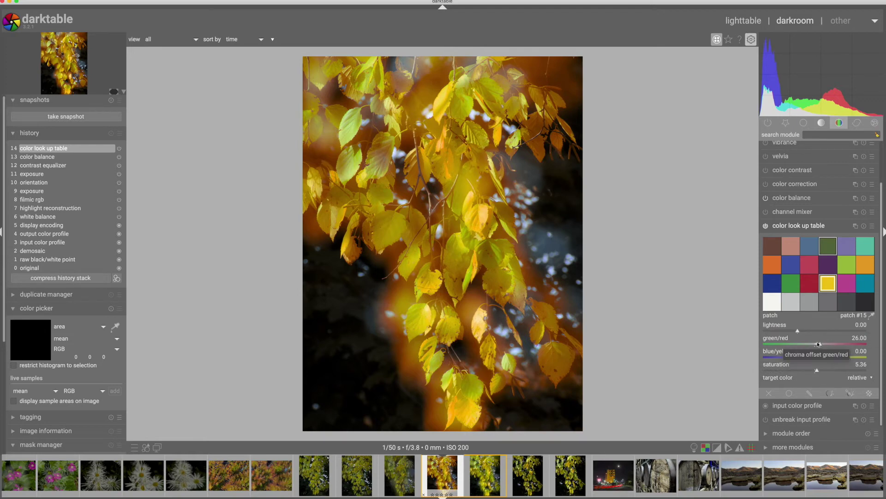
pyautogui.scroll(-4, 816, 347)
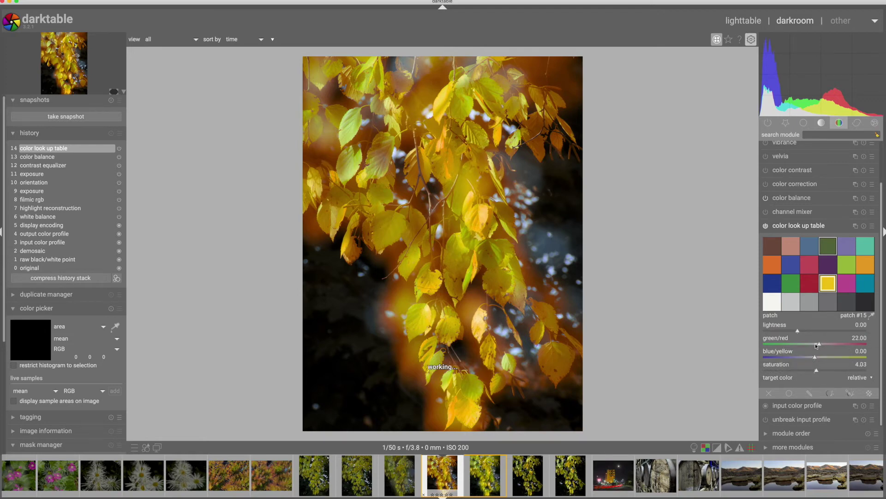
pyautogui.scroll(-6, 817, 344)
pyautogui.scroll(-3, 816, 344)
pyautogui.scroll(-2, 806, 340)
pyautogui.scroll(-7, 810, 343)
pyautogui.scroll(-3, 812, 345)
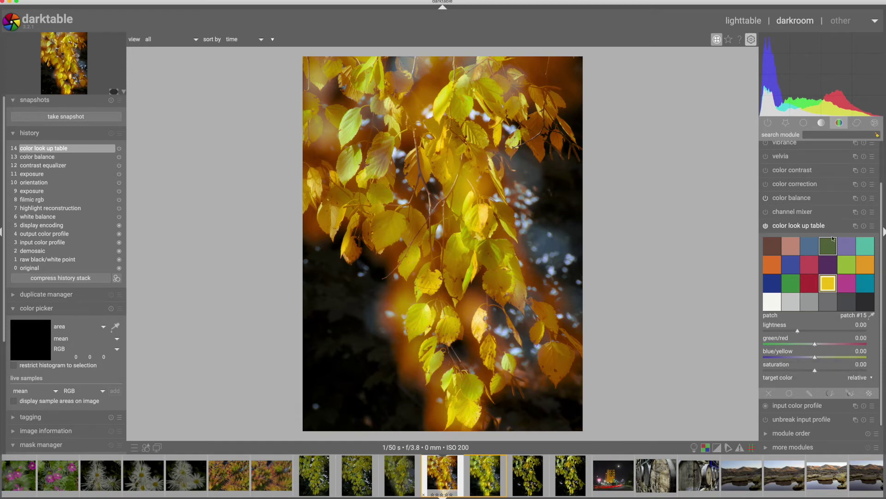
# Step: Select the dark green patch and lower its blue/yellow offset to -23.75
pyautogui.click(828, 247)
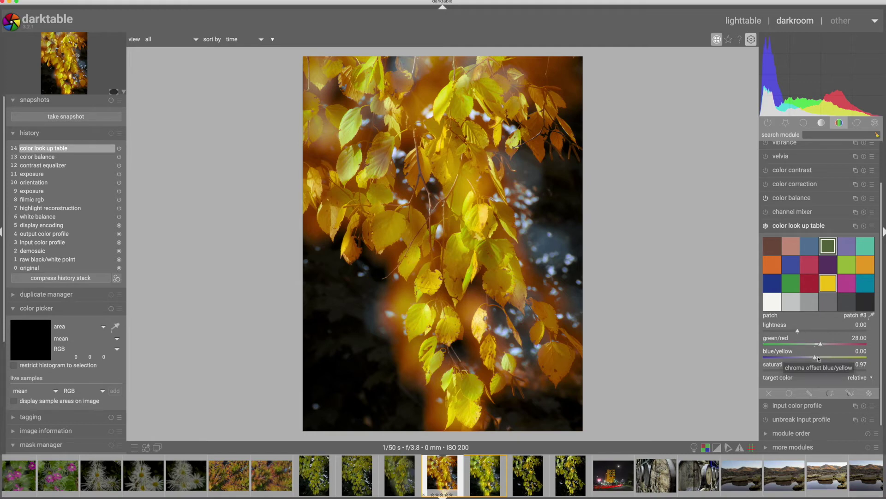
pyautogui.moveTo(818, 358); pyautogui.dragTo(810, 359)
pyautogui.scroll(-2, 811, 358)
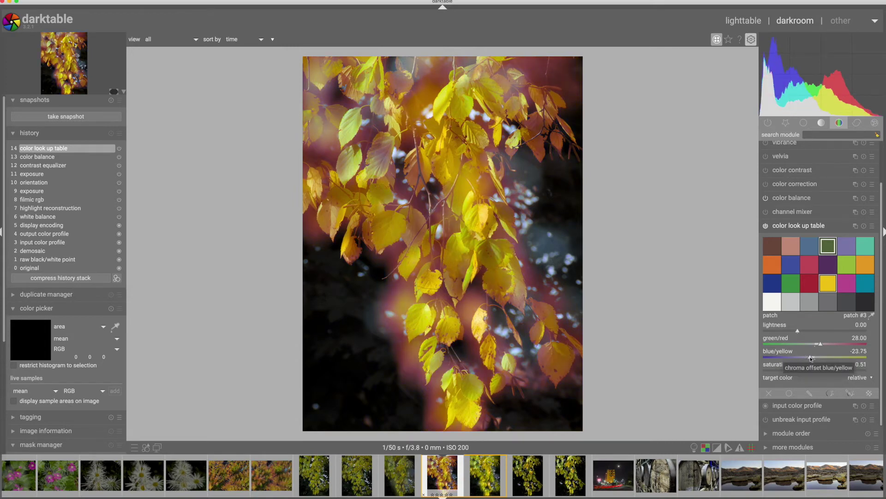
# Step: Set the dark green patch's blue/yellow offset to -10.44 and its green/red offset to 22.00
pyautogui.moveTo(810, 358); pyautogui.dragTo(812, 358)
pyautogui.scroll(2, 812, 357)
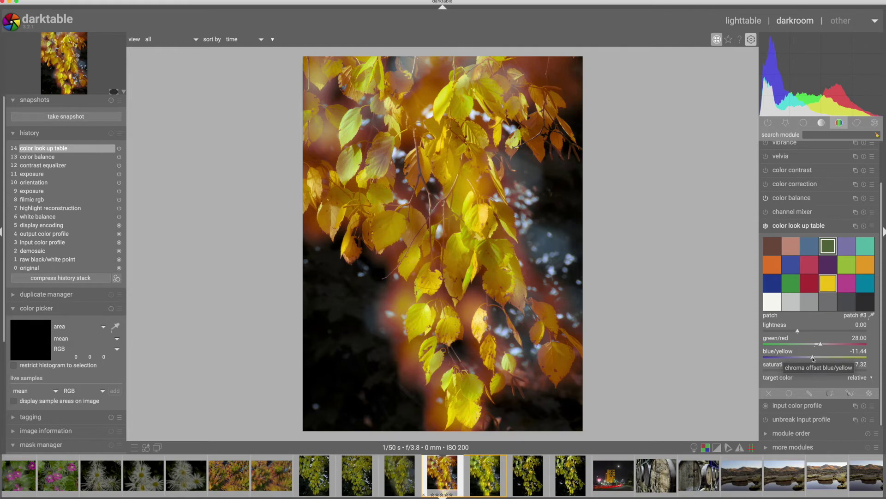
pyautogui.scroll(1, 813, 359)
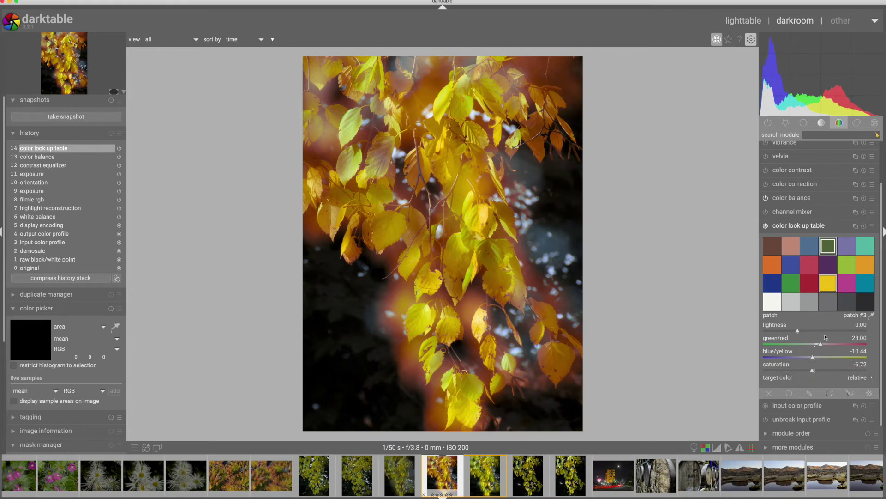
pyautogui.scroll(-5, 819, 346)
pyautogui.scroll(-1, 818, 344)
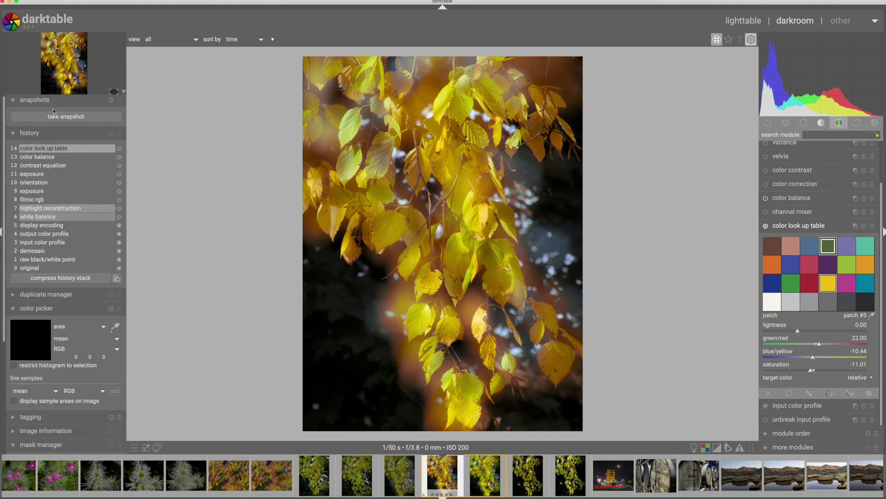
# Step: Take a snapshot of the photo at the contrast equalizer history state and return to the color look up table state
pyautogui.click(30, 167)
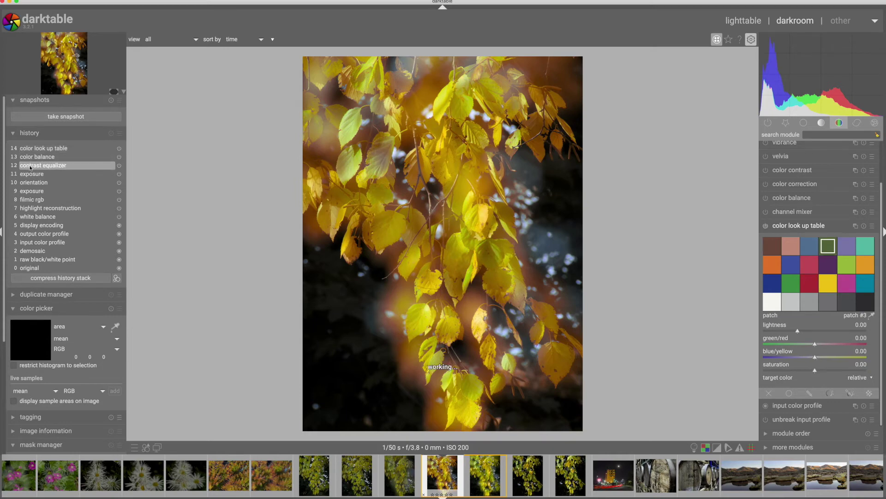
pyautogui.click(68, 118)
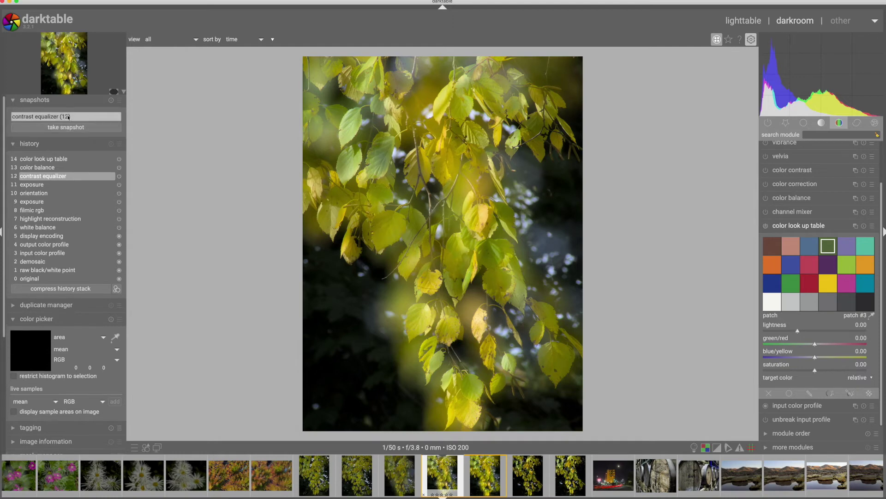
pyautogui.click(44, 158)
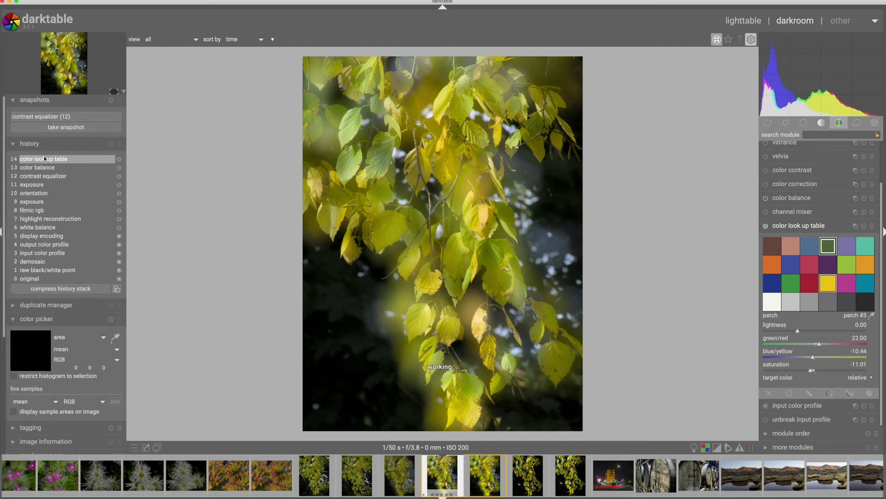
# Step: Compare the contrast equalizer snapshot with the current edit by sweeping the split line across the photo, and turn the comparison off
pyautogui.click(51, 117)
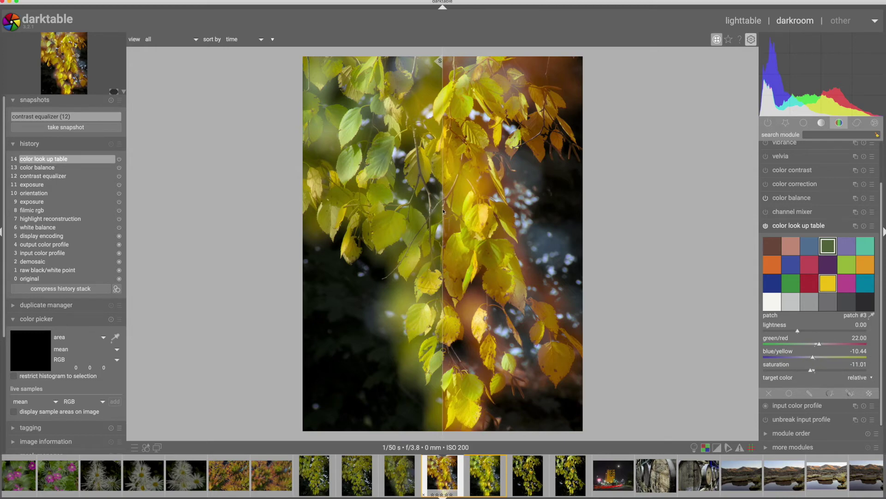
pyautogui.moveTo(442, 211); pyautogui.dragTo(585, 217)
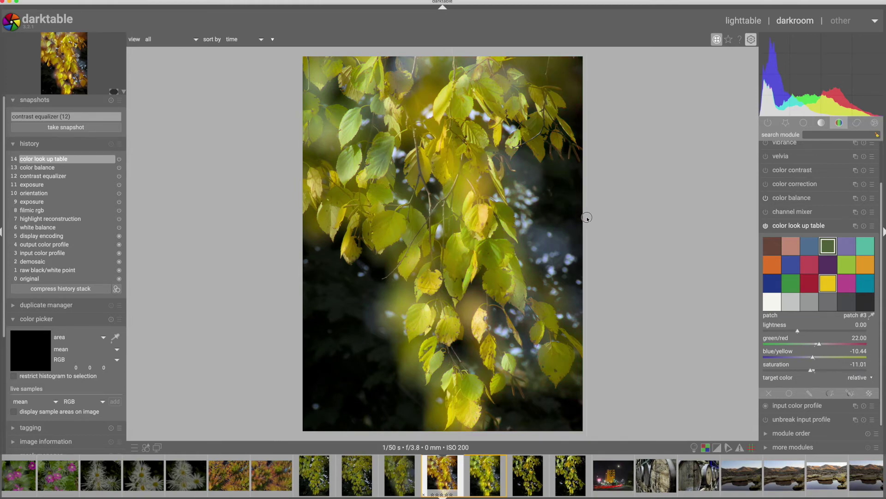
pyautogui.moveTo(587, 217); pyautogui.dragTo(297, 199)
pyautogui.moveTo(297, 198); pyautogui.dragTo(568, 207)
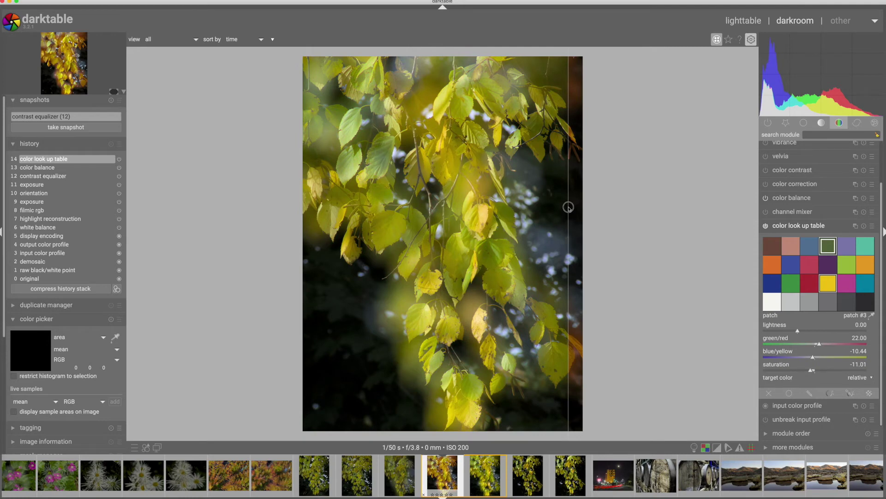
pyautogui.moveTo(568, 206); pyautogui.dragTo(296, 199)
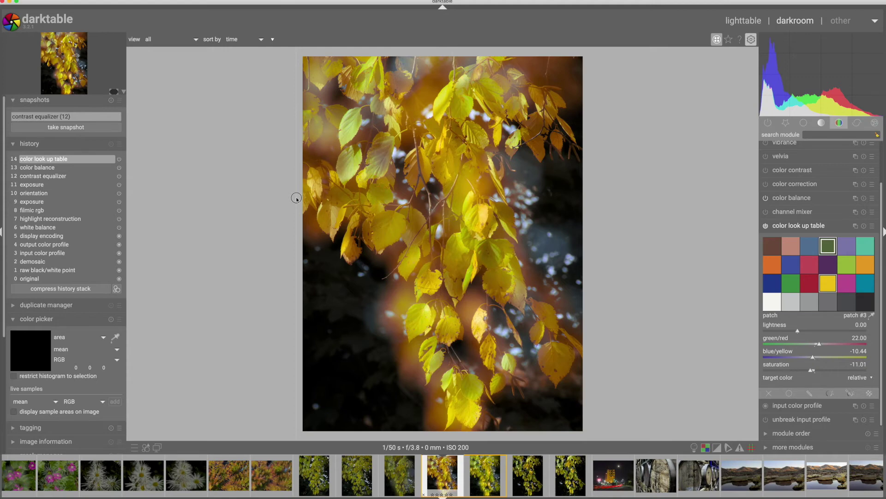
pyautogui.moveTo(296, 198); pyautogui.dragTo(441, 207)
pyautogui.moveTo(442, 207); pyautogui.dragTo(299, 201)
pyautogui.moveTo(626, 217); pyautogui.dragTo(585, 213)
pyautogui.moveTo(585, 212); pyautogui.dragTo(456, 207)
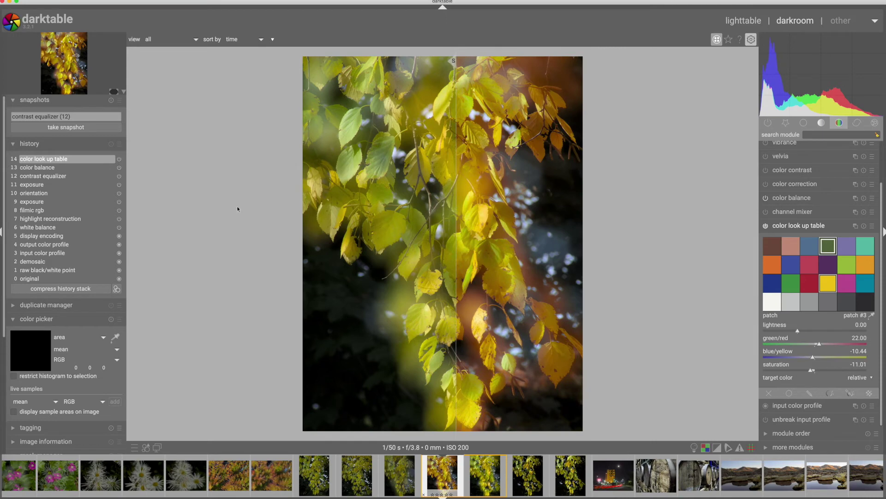
pyautogui.click(43, 119)
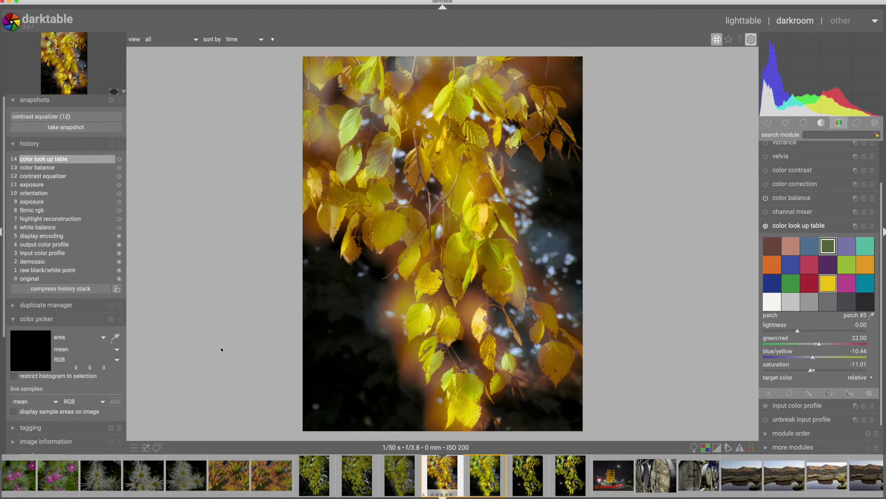
# Step: Expand the duplicate manager, switch to version 0 of the photo and create a duplicate of it
pyautogui.click(67, 305)
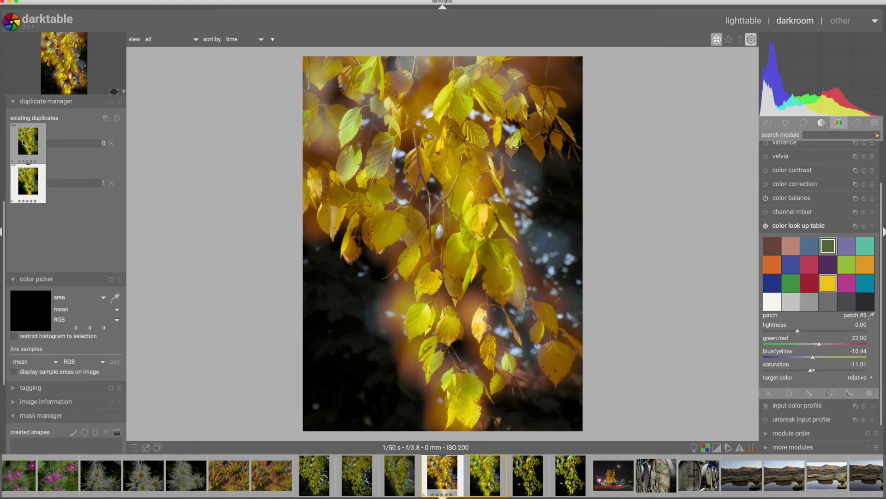
pyautogui.press('space')
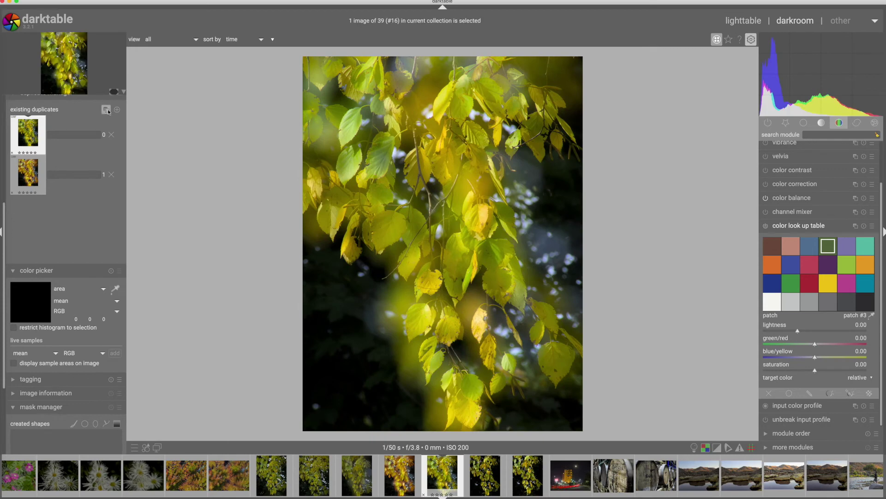
pyautogui.hotkey('ctrl', 'd')
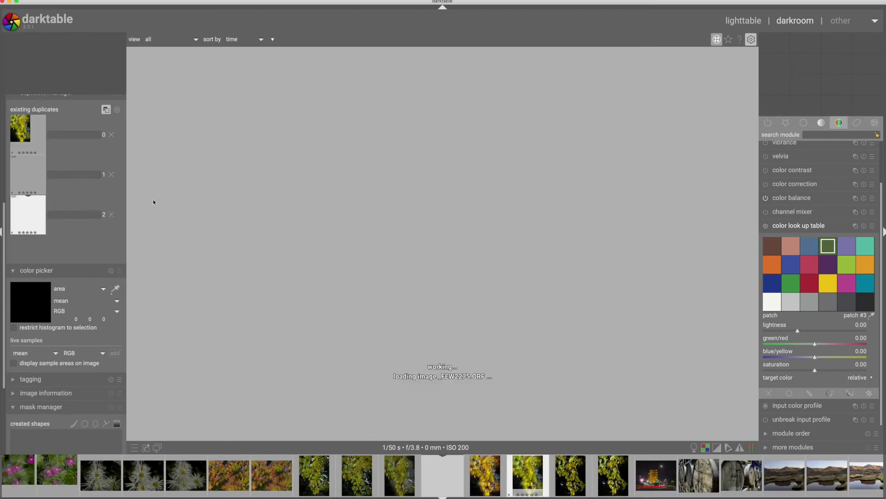
# Step: Collapse the color look up table, open color zones, sample the yellow leaf near the photo's center and show the hue curve
pyautogui.click(797, 226)
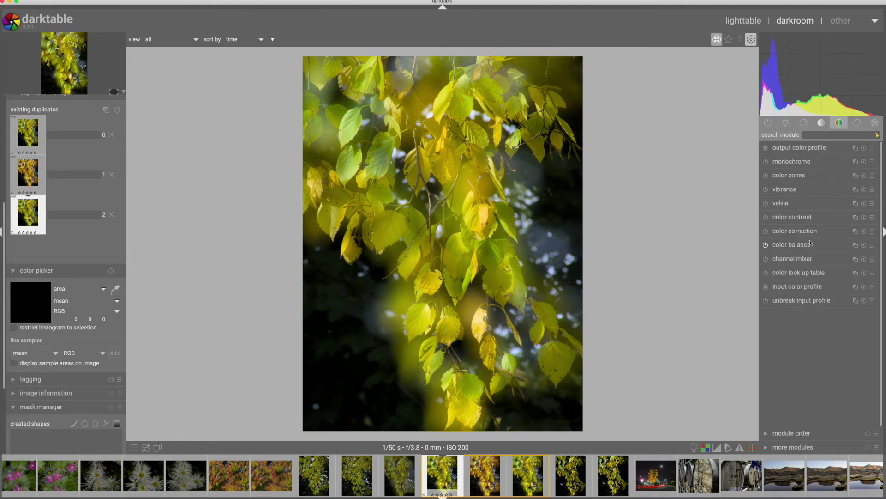
pyautogui.click(786, 175)
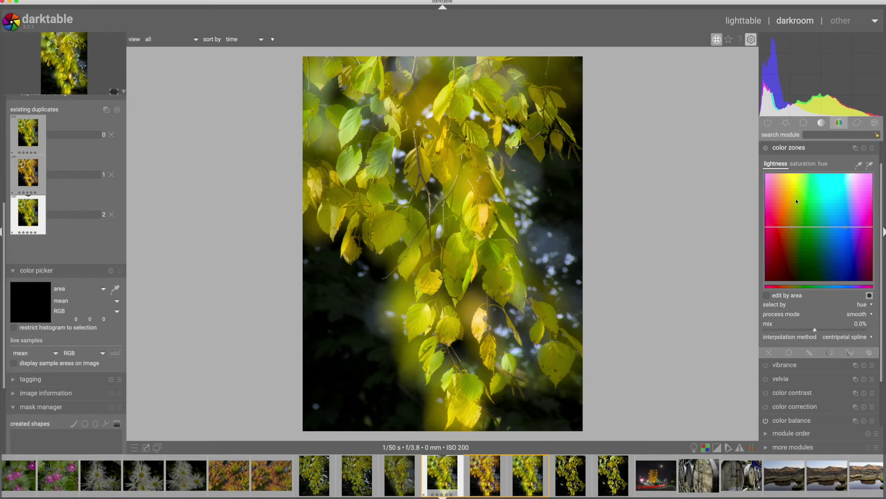
pyautogui.click(858, 165)
pyautogui.click(481, 217)
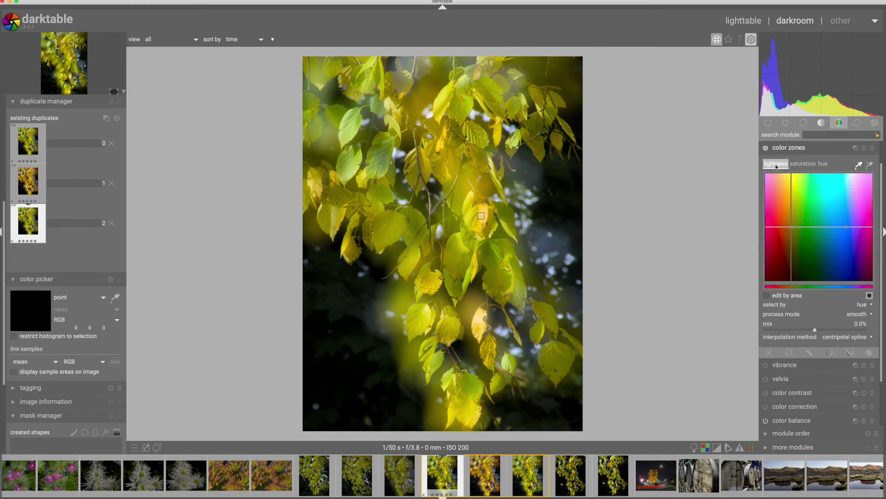
pyautogui.click(823, 164)
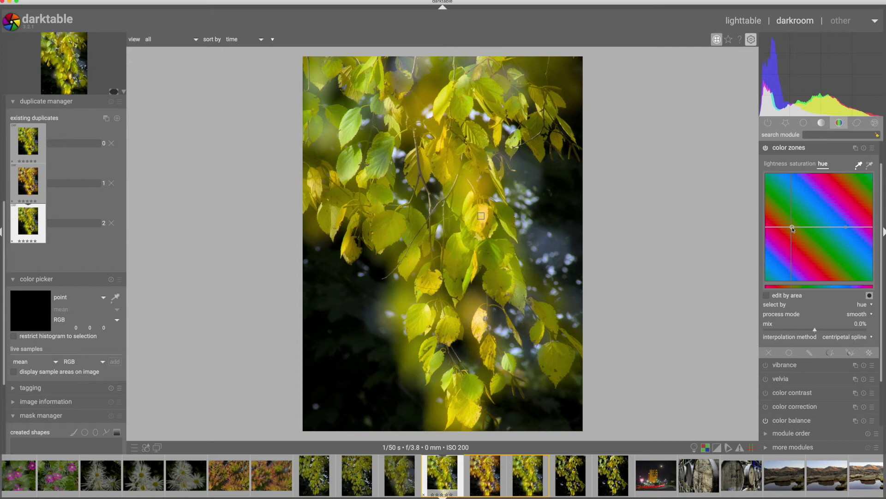
# Step: Try lowering the hue curve at the sampled yellow with a mix of -11.7%, and reset color zones
pyautogui.moveTo(792, 229); pyautogui.dragTo(792, 235)
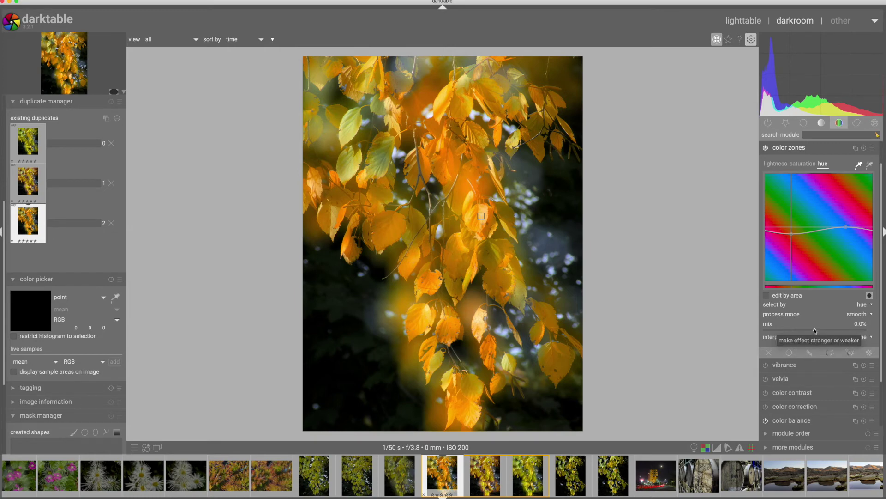
pyautogui.moveTo(792, 234); pyautogui.dragTo(792, 231)
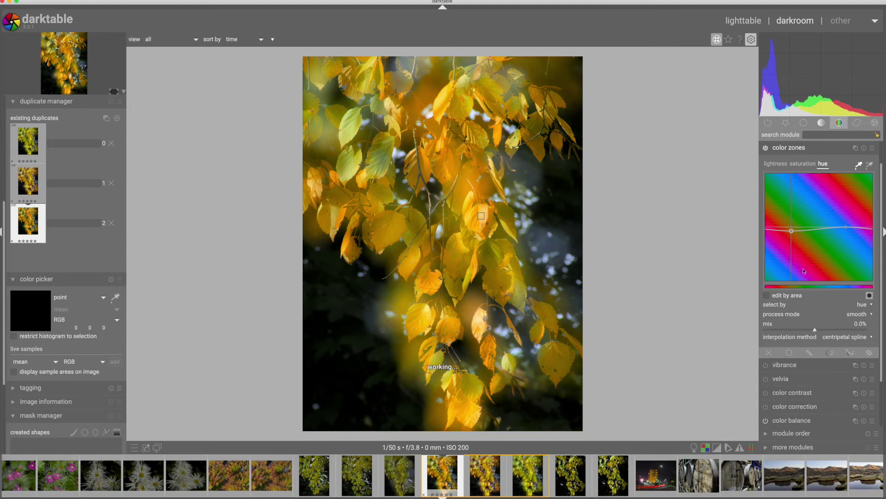
pyautogui.moveTo(807, 332); pyautogui.dragTo(790, 332)
pyautogui.moveTo(791, 332); pyautogui.dragTo(812, 332)
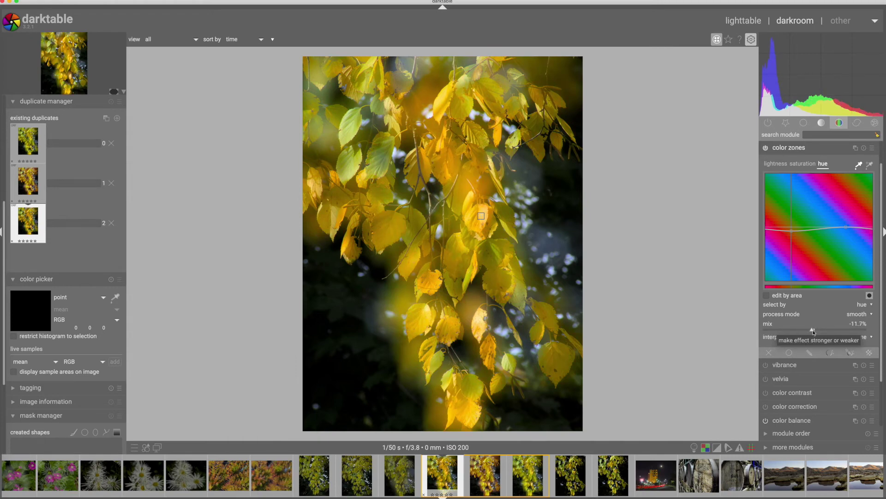
pyautogui.click(864, 148)
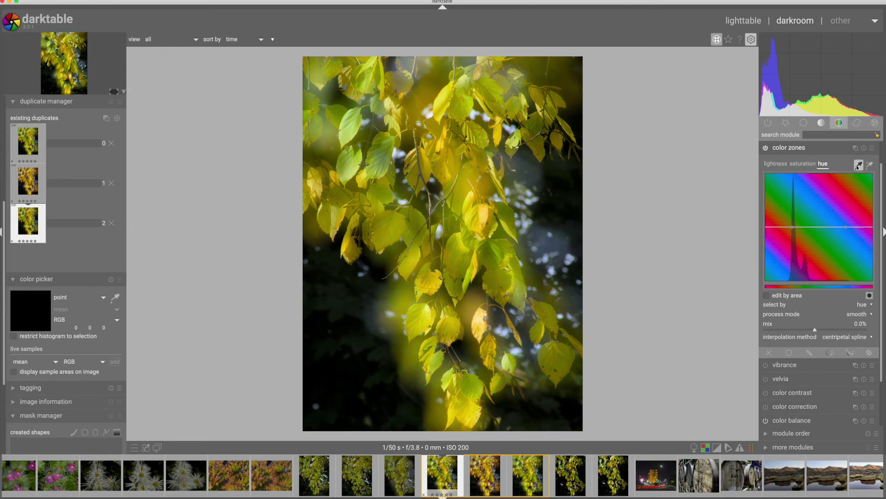
# Step: Try lowering the hue curve at a sampled green leaf and moving its blue-range node, and reset color zones
pyautogui.click(857, 167)
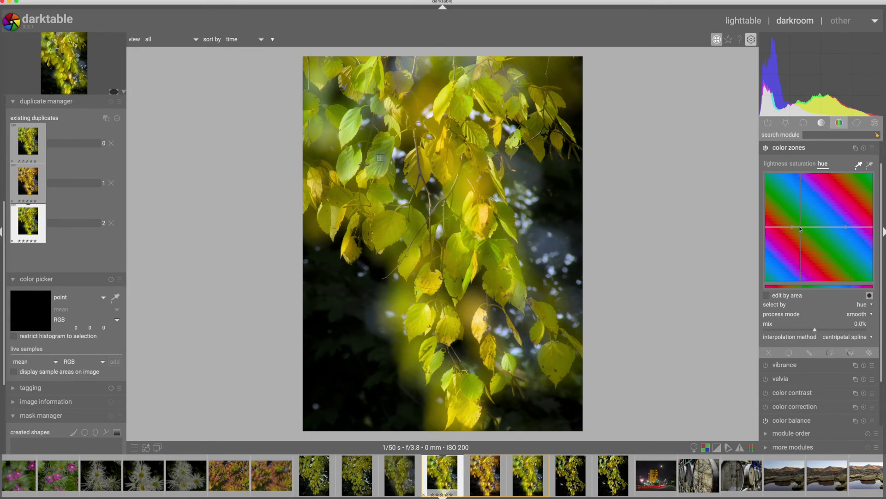
pyautogui.moveTo(792, 227); pyautogui.dragTo(801, 233)
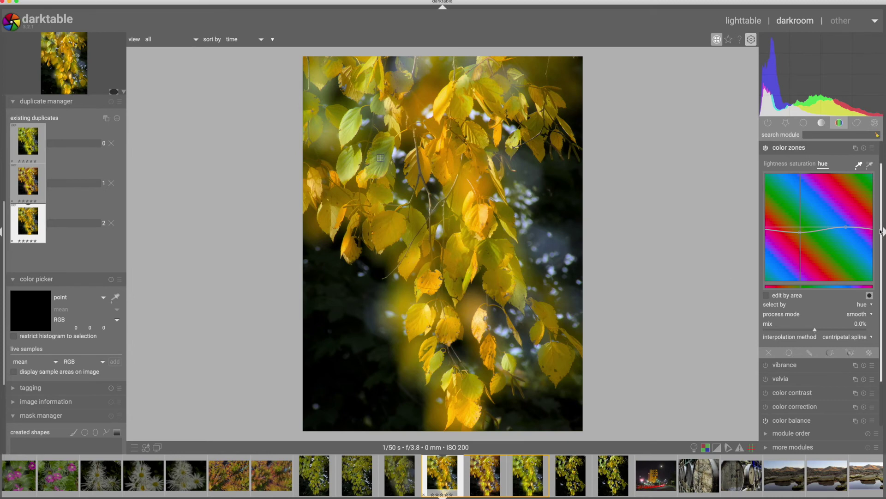
pyautogui.moveTo(846, 227); pyautogui.dragTo(847, 210)
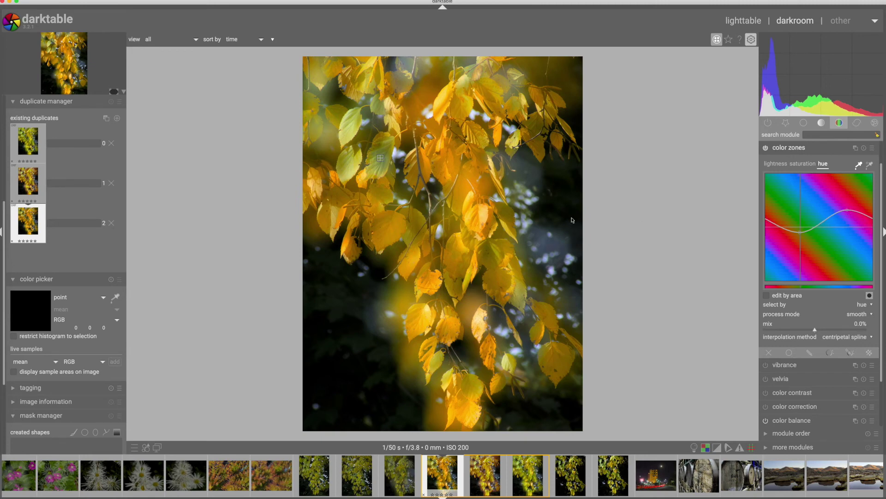
pyautogui.click(859, 165)
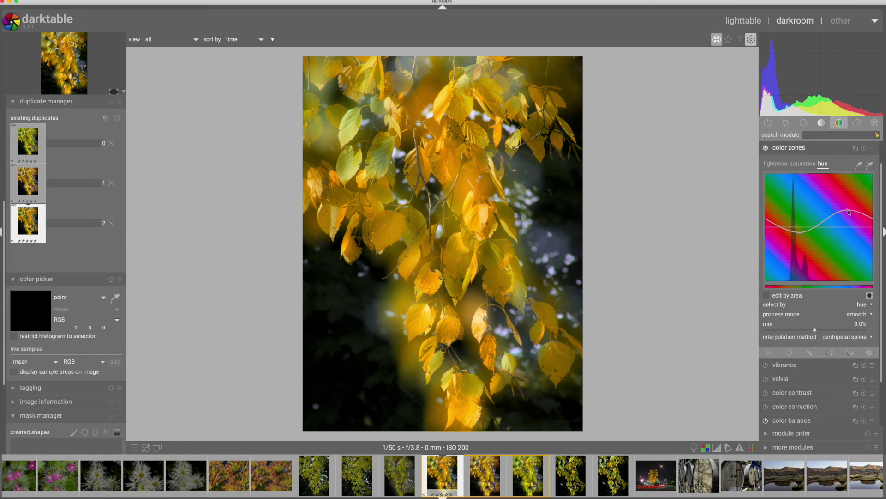
pyautogui.moveTo(848, 212); pyautogui.dragTo(848, 232)
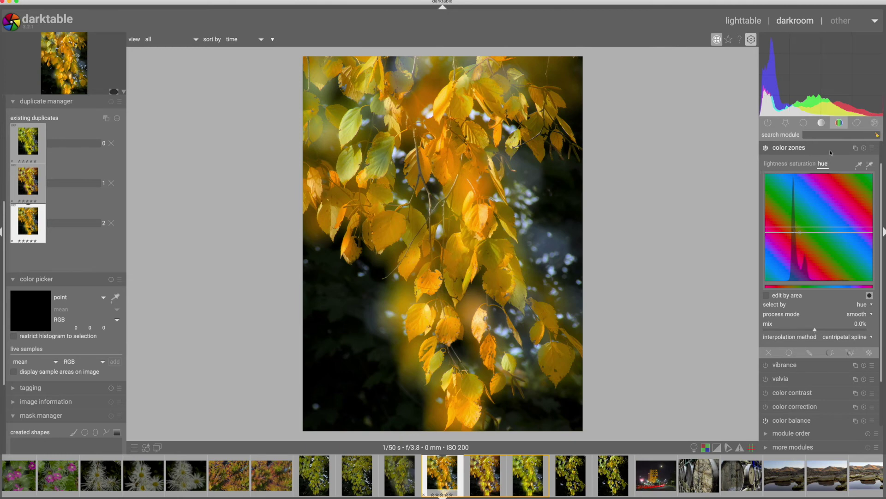
pyautogui.click(864, 149)
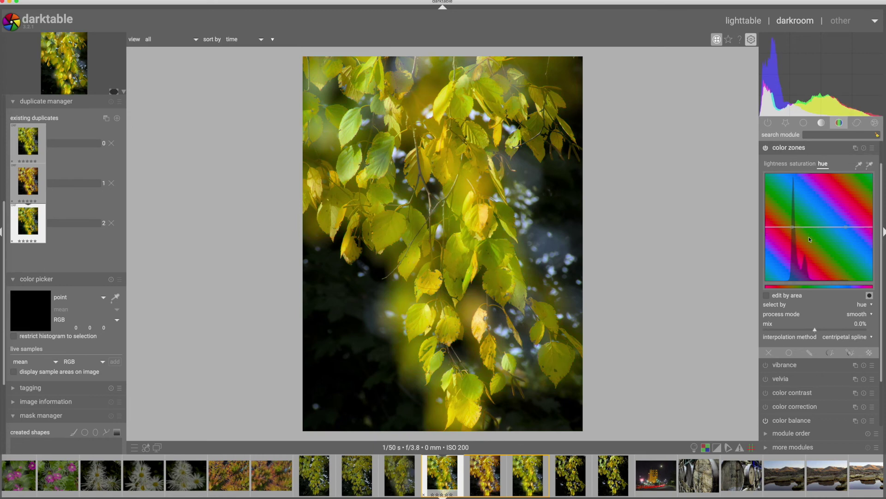
# Step: Reactivate the color sample on the green leaf and lower the hue curve slightly at its tone to shift the foliage toward golden orange
pyautogui.click(859, 165)
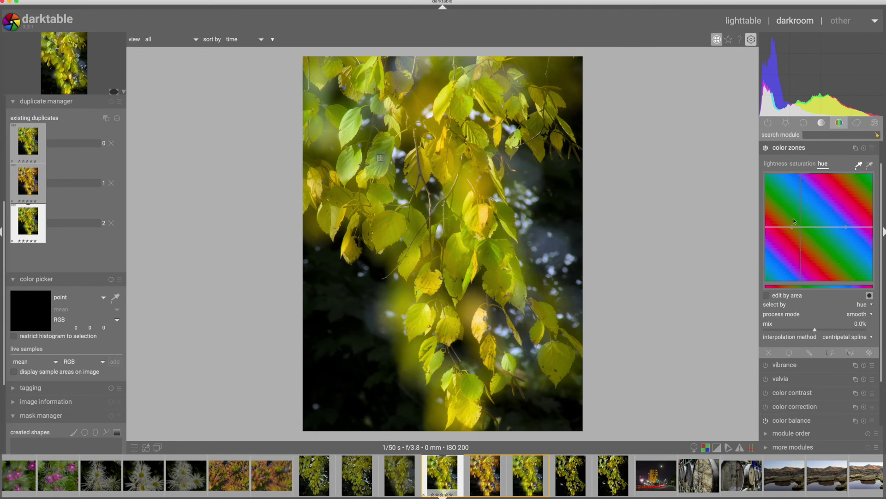
pyautogui.moveTo(797, 228); pyautogui.dragTo(801, 231)
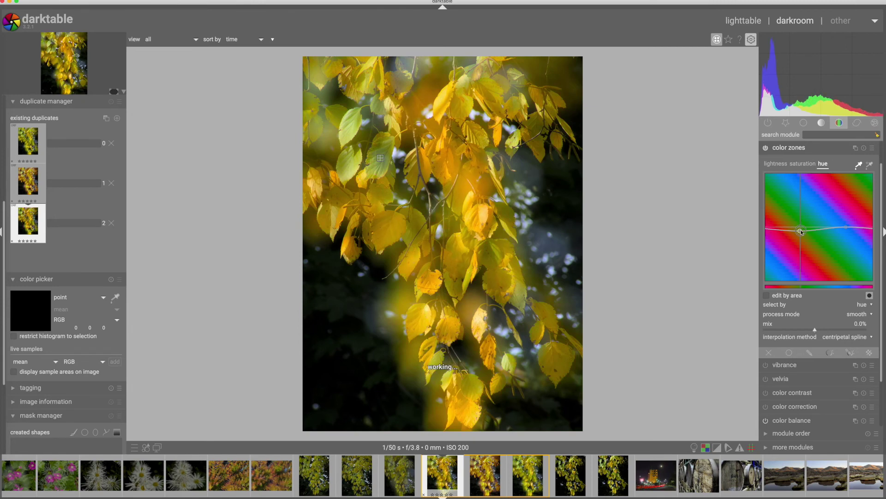
pyautogui.moveTo(801, 231); pyautogui.dragTo(800, 244)
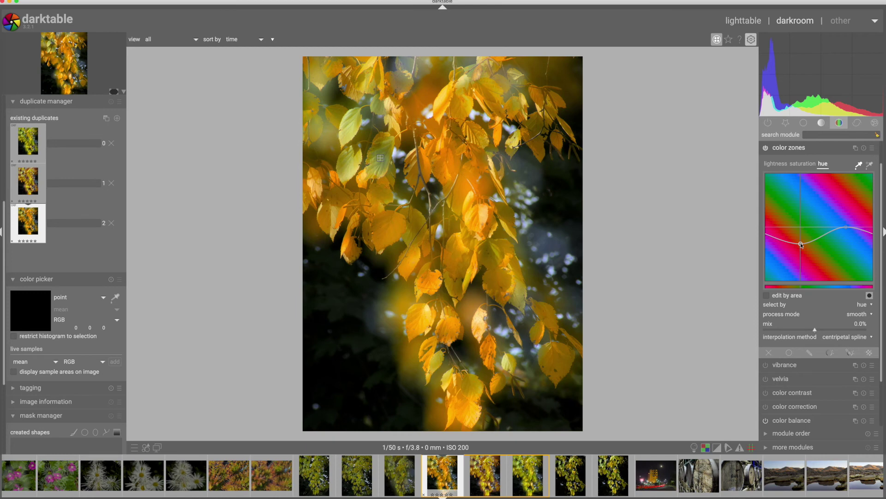
pyautogui.moveTo(801, 244)
pyautogui.mouseDown()
pyautogui.moveTo(803, 233)
pyautogui.moveTo(801, 248)
pyautogui.mouseUp()
pyautogui.moveTo(802, 247); pyautogui.dragTo(801, 243)
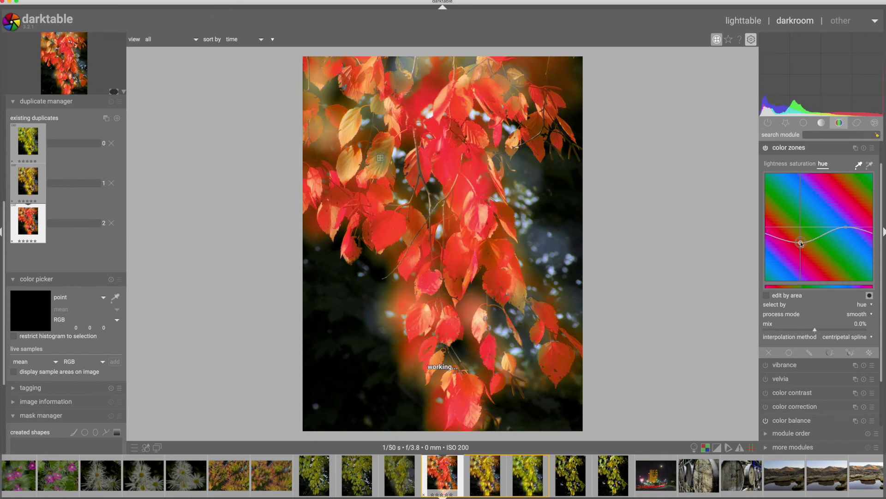
pyautogui.moveTo(802, 243); pyautogui.dragTo(802, 233)
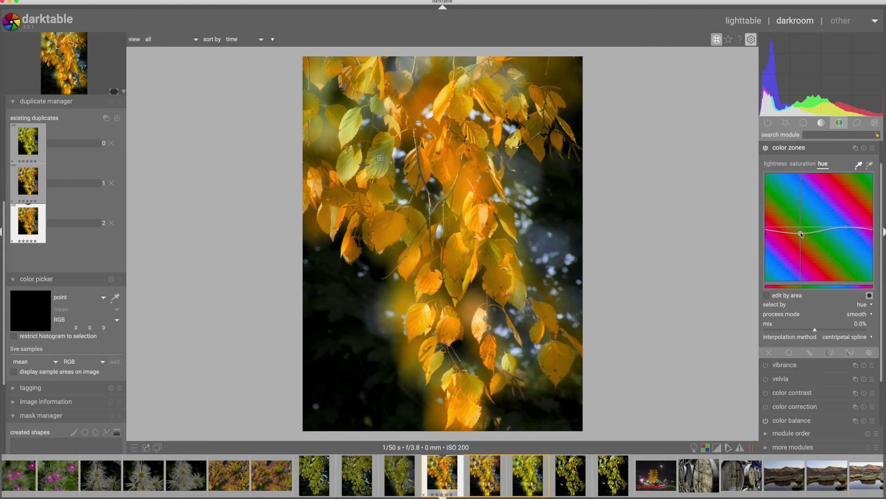
pyautogui.moveTo(801, 232); pyautogui.dragTo(801, 231)
# Step: Add a new instance of color zones and sample the orange leaf near the photo's center in it
pyautogui.click(856, 148)
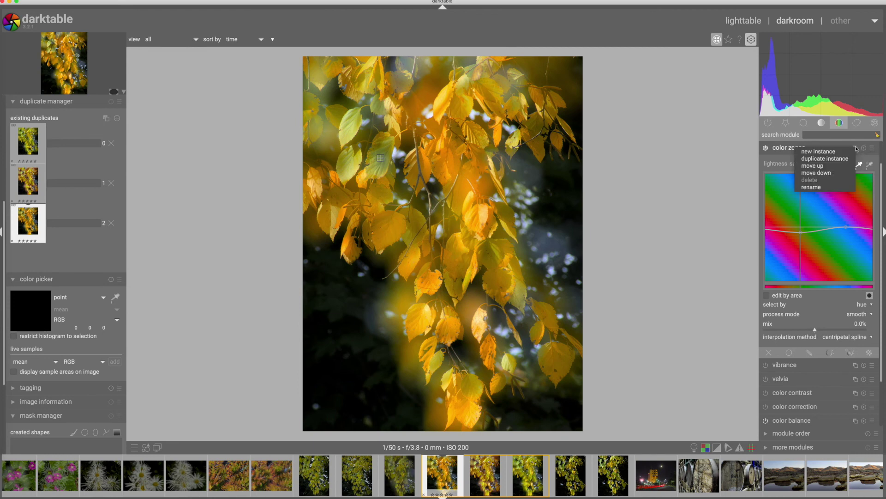
pyautogui.click(824, 153)
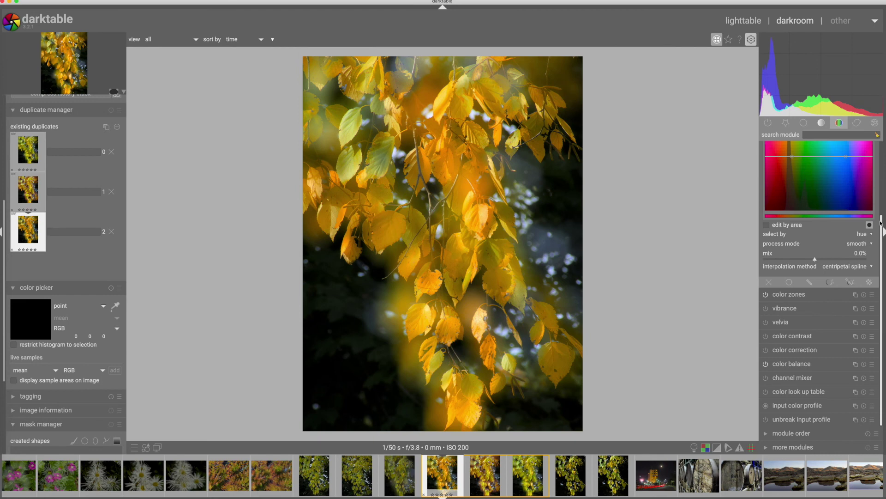
pyautogui.scroll(2, 883, 165)
pyautogui.scroll(2, 883, 165)
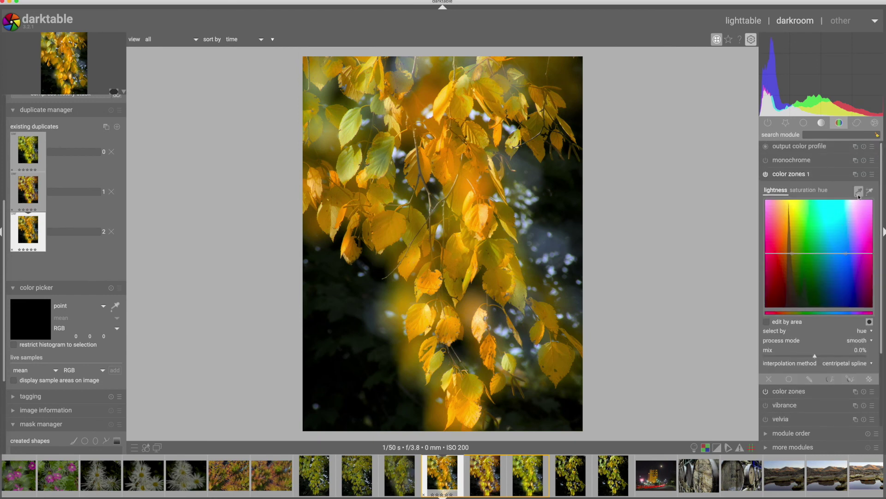
pyautogui.click(483, 216)
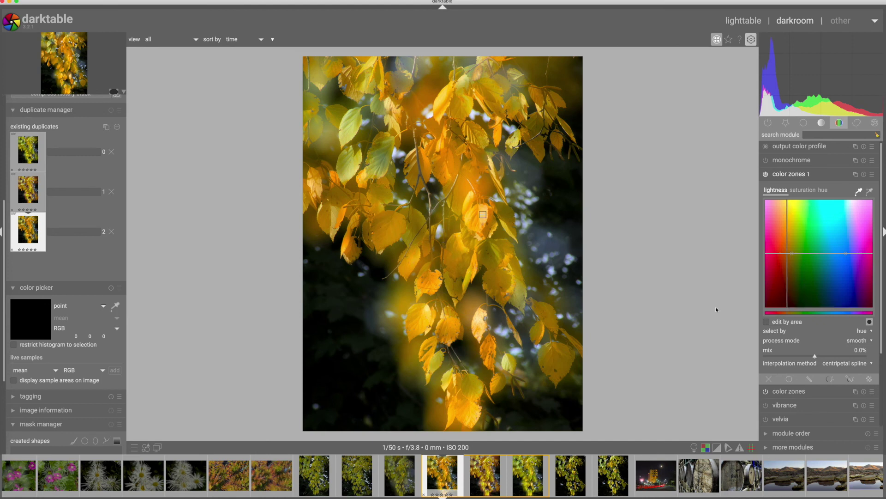
# Step: Lower the saturation curve slightly at the sampled orange tone in color zones 1, and toggle the instance off and on to compare
pyautogui.click(801, 193)
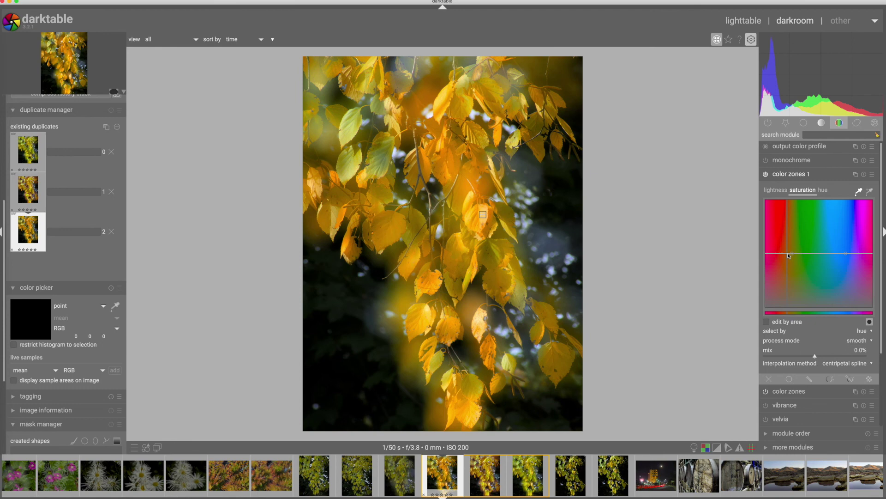
pyautogui.moveTo(790, 254); pyautogui.dragTo(789, 259)
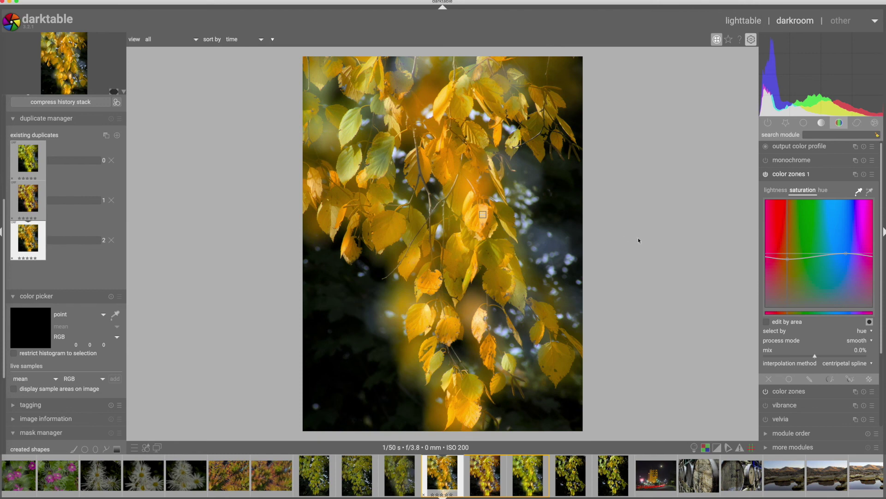
pyautogui.click(765, 175)
pyautogui.click(767, 177)
# Step: Take a snapshot of the color balance history state (13) and display it against the latest color zones 1 state (16)
pyautogui.click(13, 119)
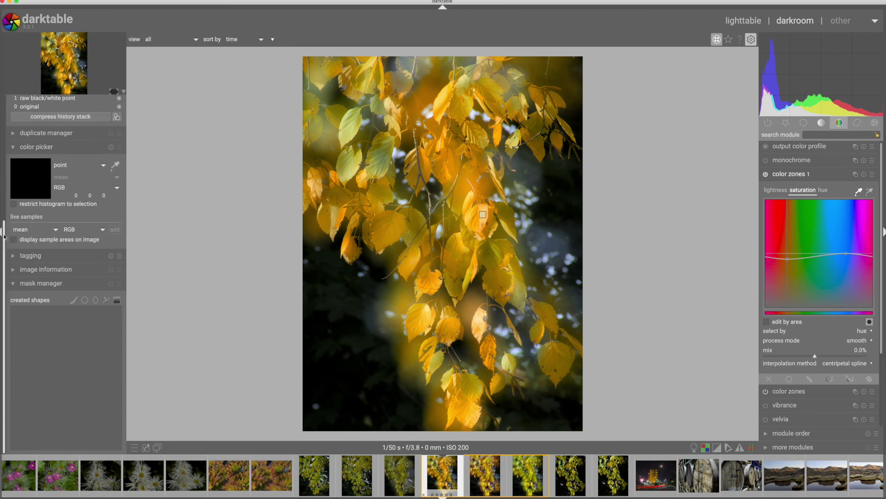
pyautogui.scroll(8, 29, 190)
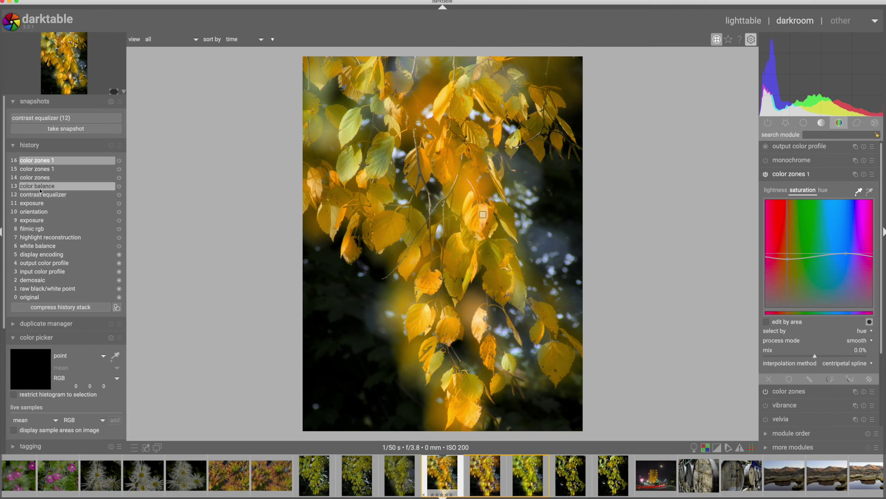
pyautogui.click(41, 186)
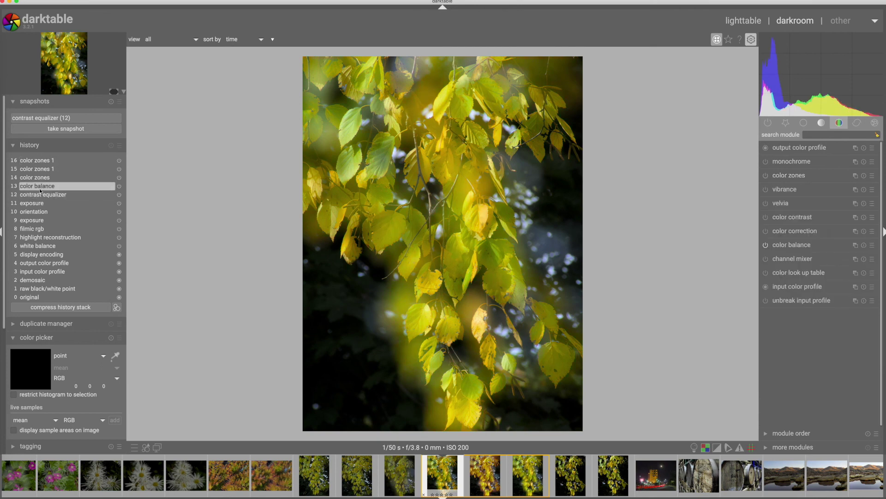
pyautogui.click(70, 129)
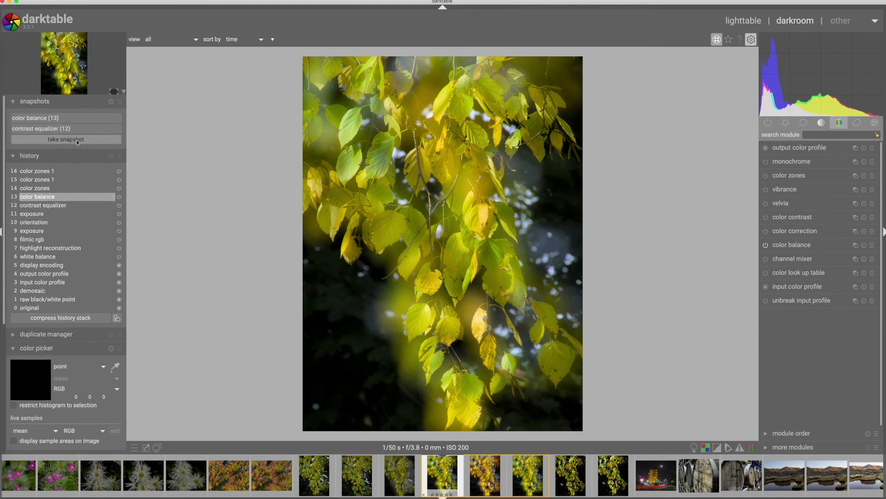
pyautogui.click(39, 119)
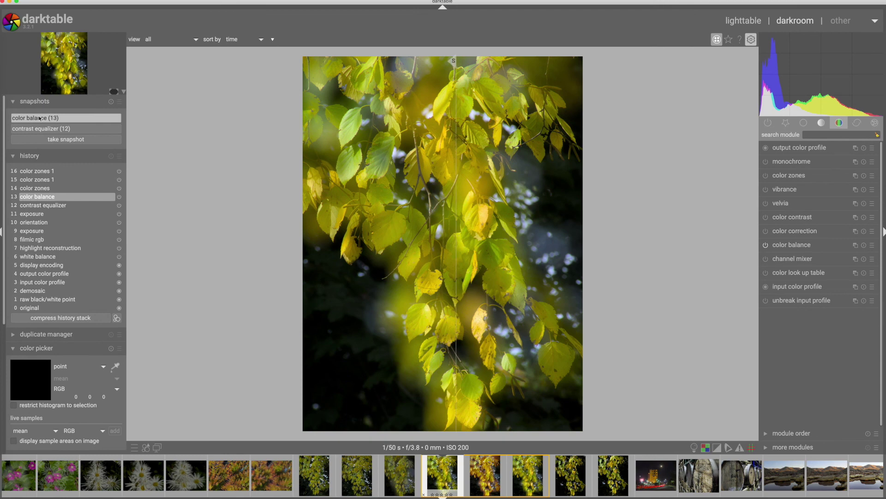
pyautogui.click(37, 173)
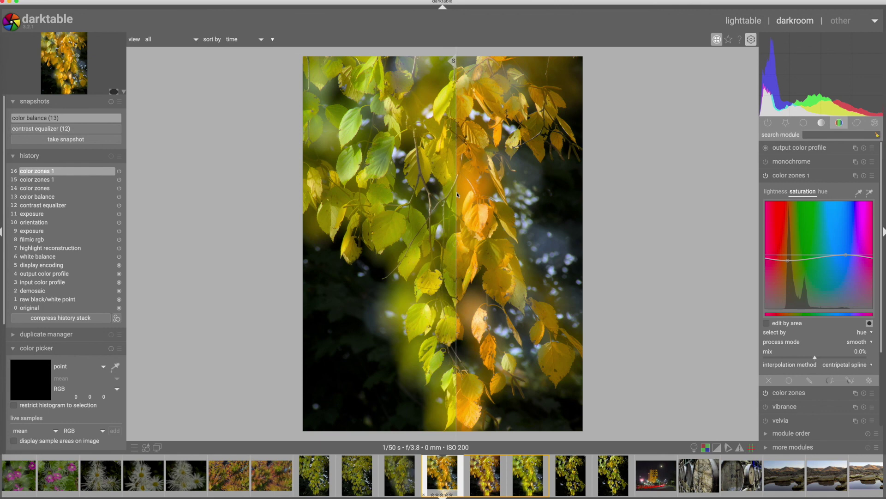
# Step: Sweep the snapshot split line back and forth across the photo to compare the foliage before and after the color zones edits
pyautogui.moveTo(457, 195); pyautogui.dragTo(537, 197)
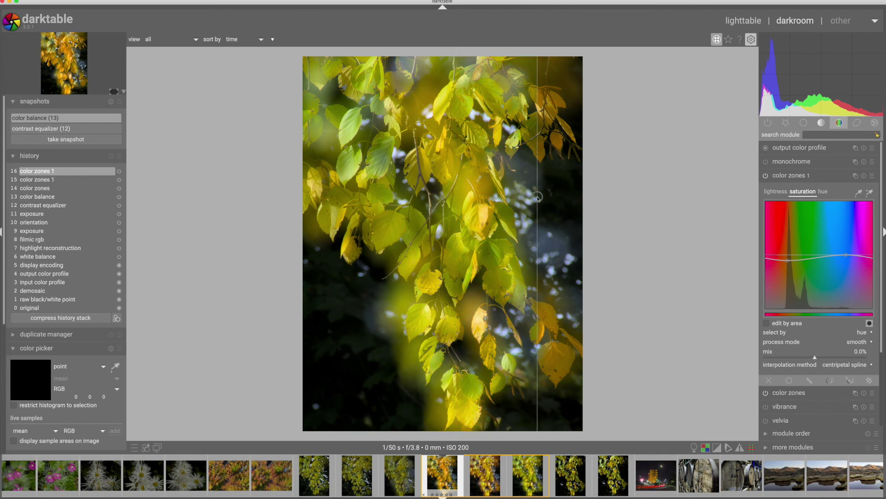
pyautogui.moveTo(364, 195); pyautogui.dragTo(319, 195)
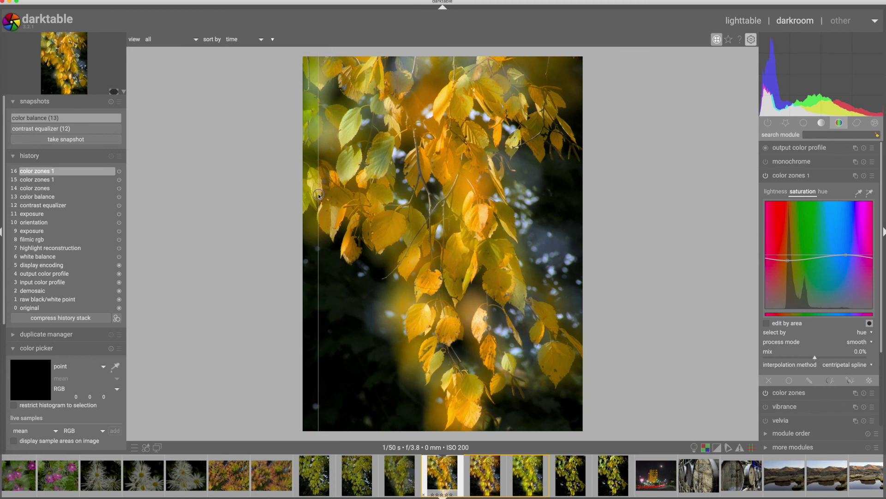
pyautogui.moveTo(318, 195)
pyautogui.mouseDown()
pyautogui.moveTo(522, 200)
pyautogui.moveTo(311, 186)
pyautogui.mouseUp()
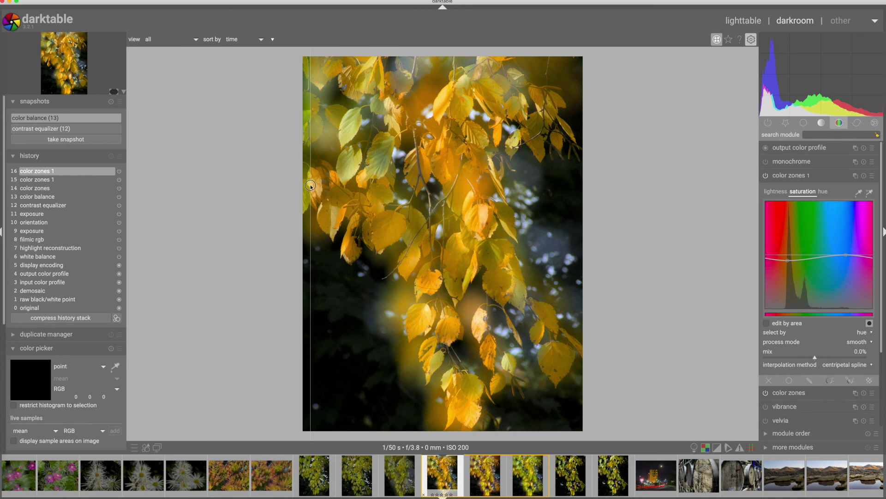
pyautogui.moveTo(310, 185); pyautogui.dragTo(550, 200)
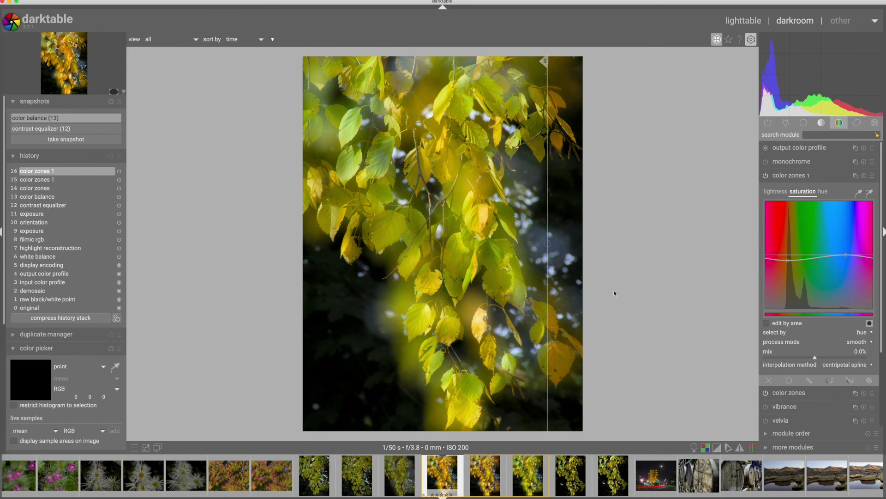